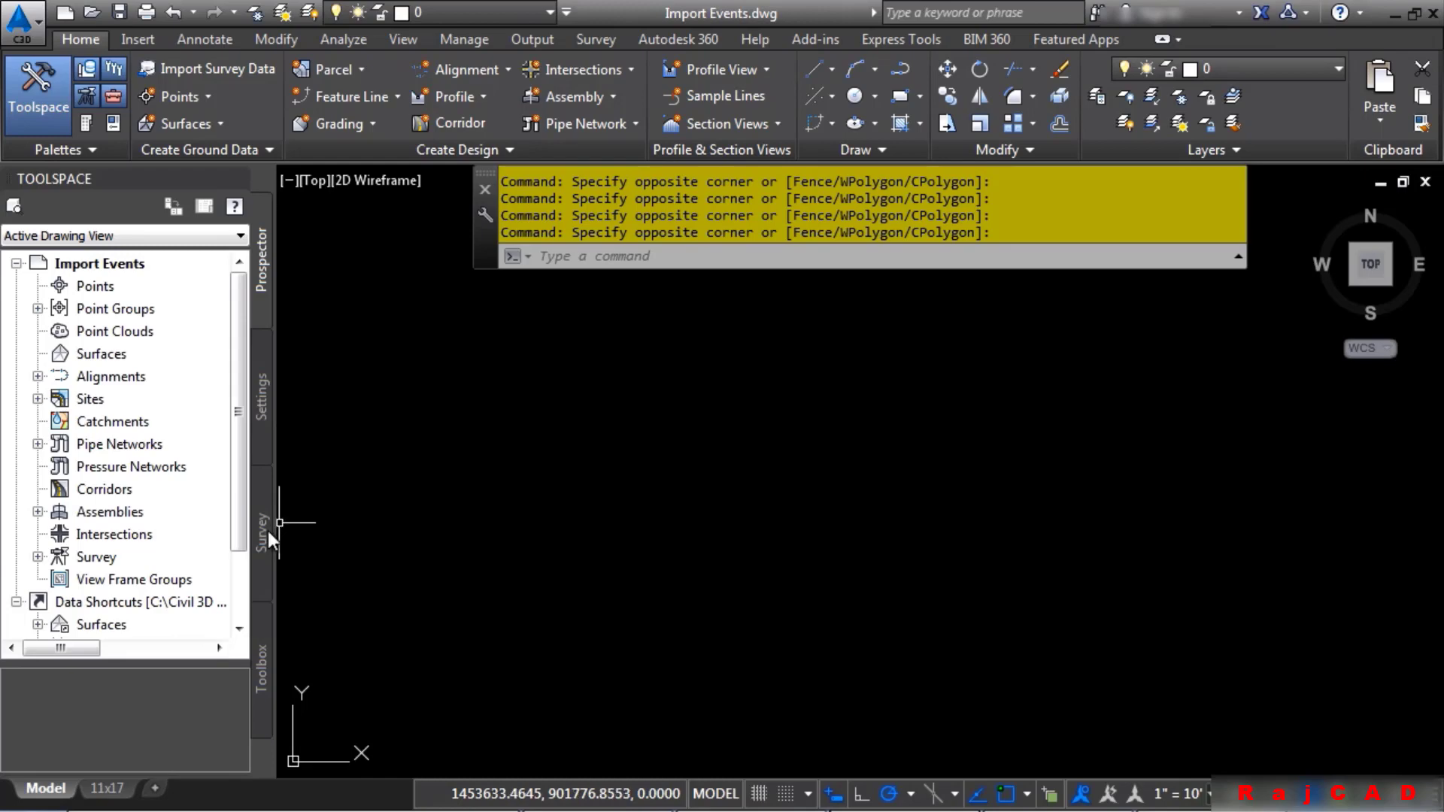
# Step: In Toolspace's Survey tab, add a new local survey database called PROJ1
pyautogui.click(263, 533)
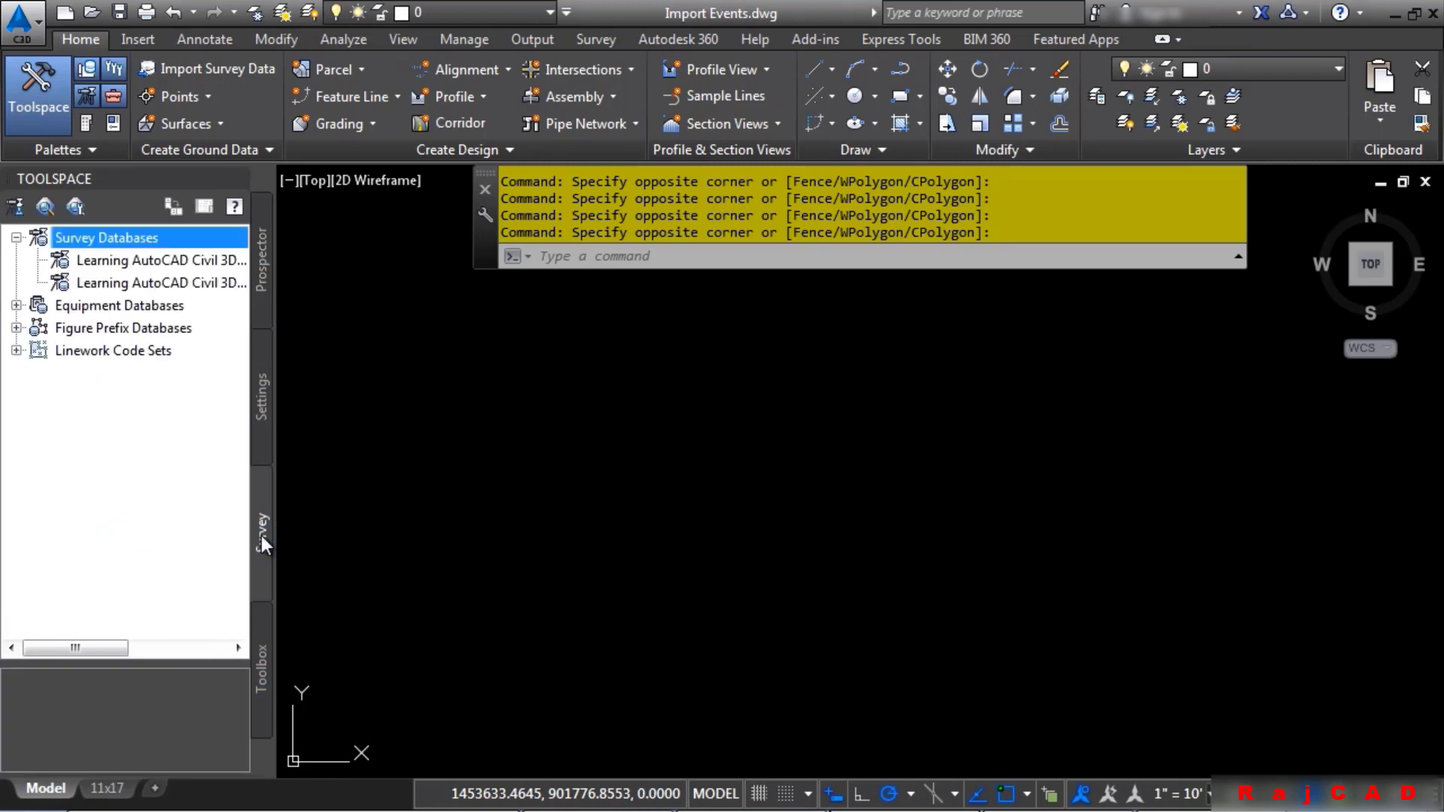
pyautogui.rightClick(78, 238)
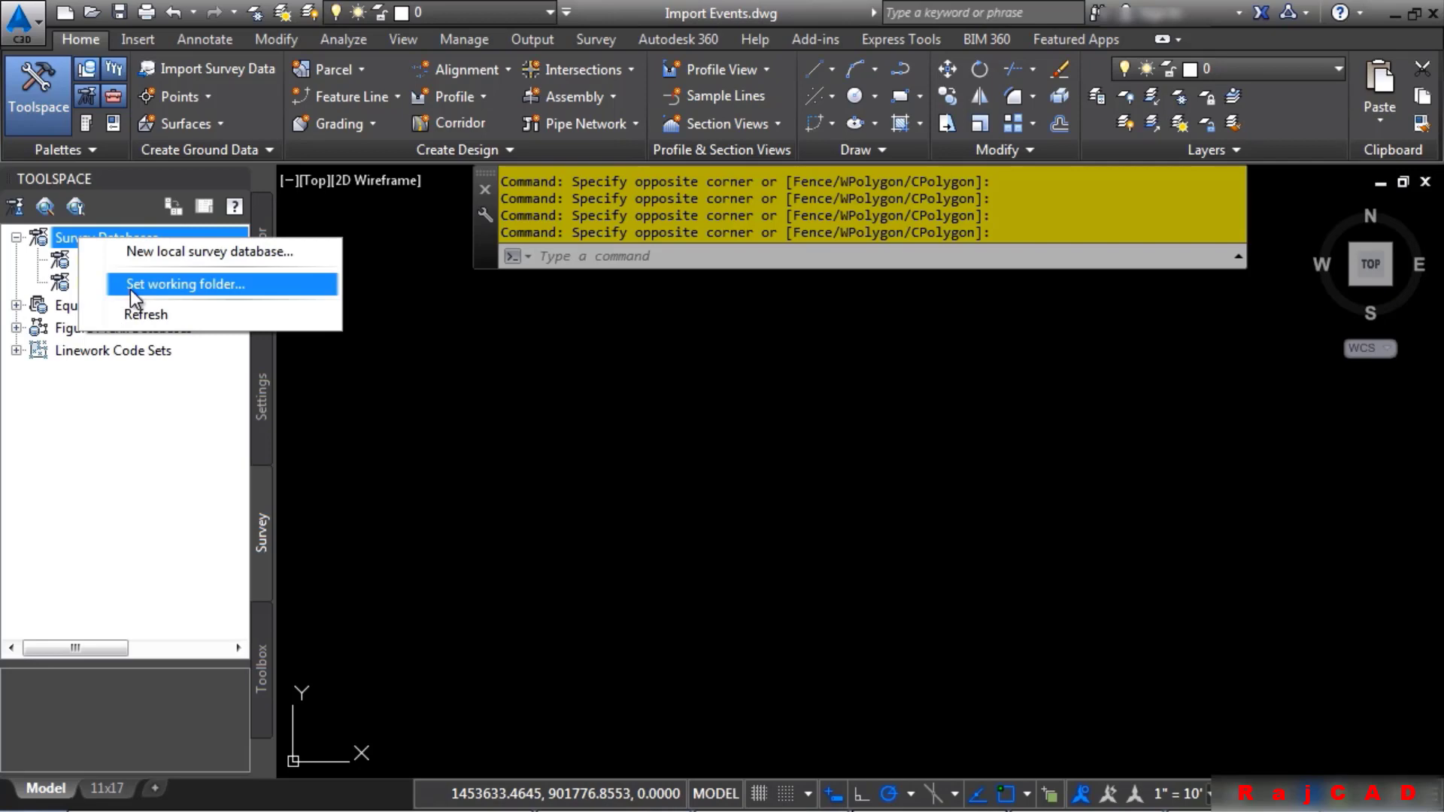
pyautogui.click(192, 254)
pyautogui.write('P')
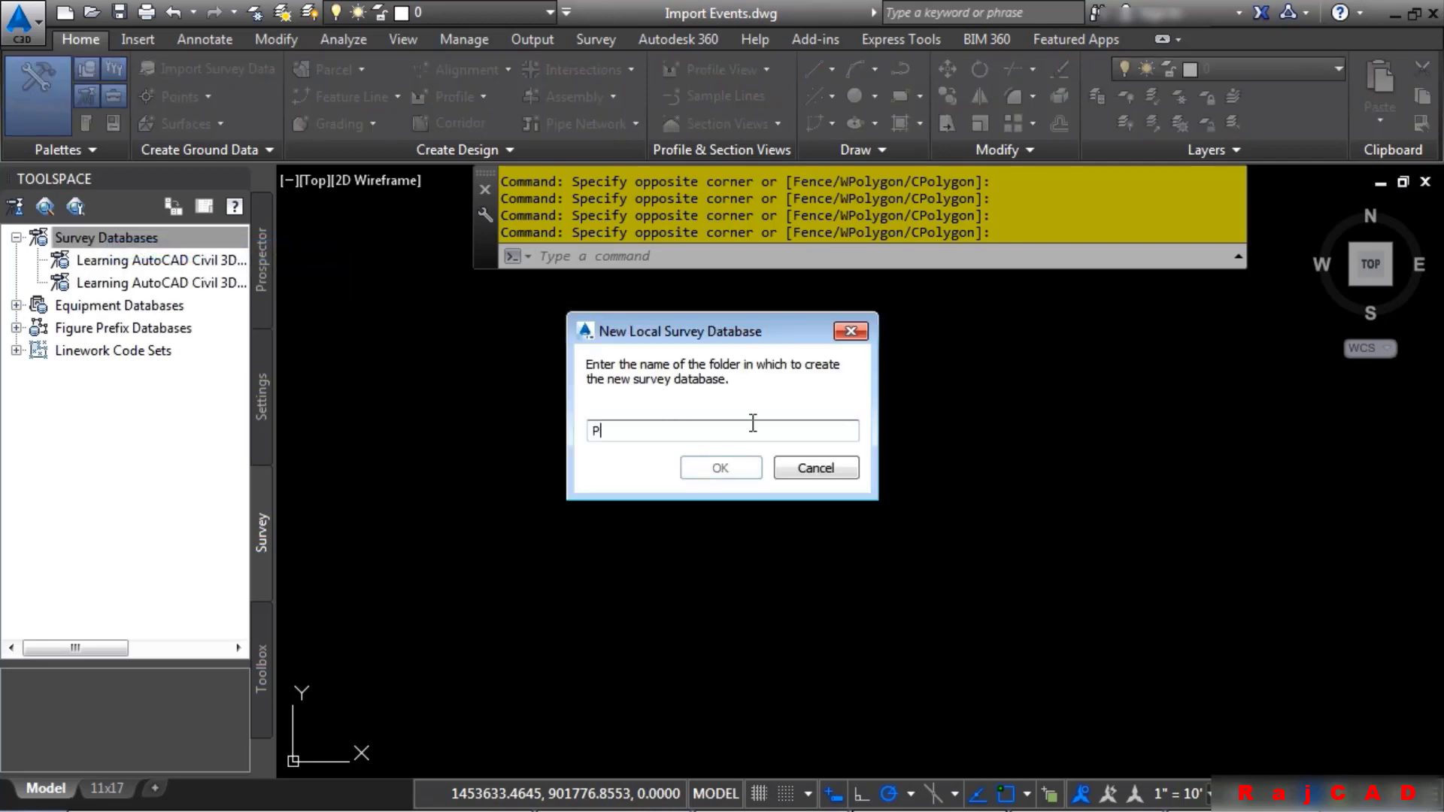
pyautogui.write('ROJ1')
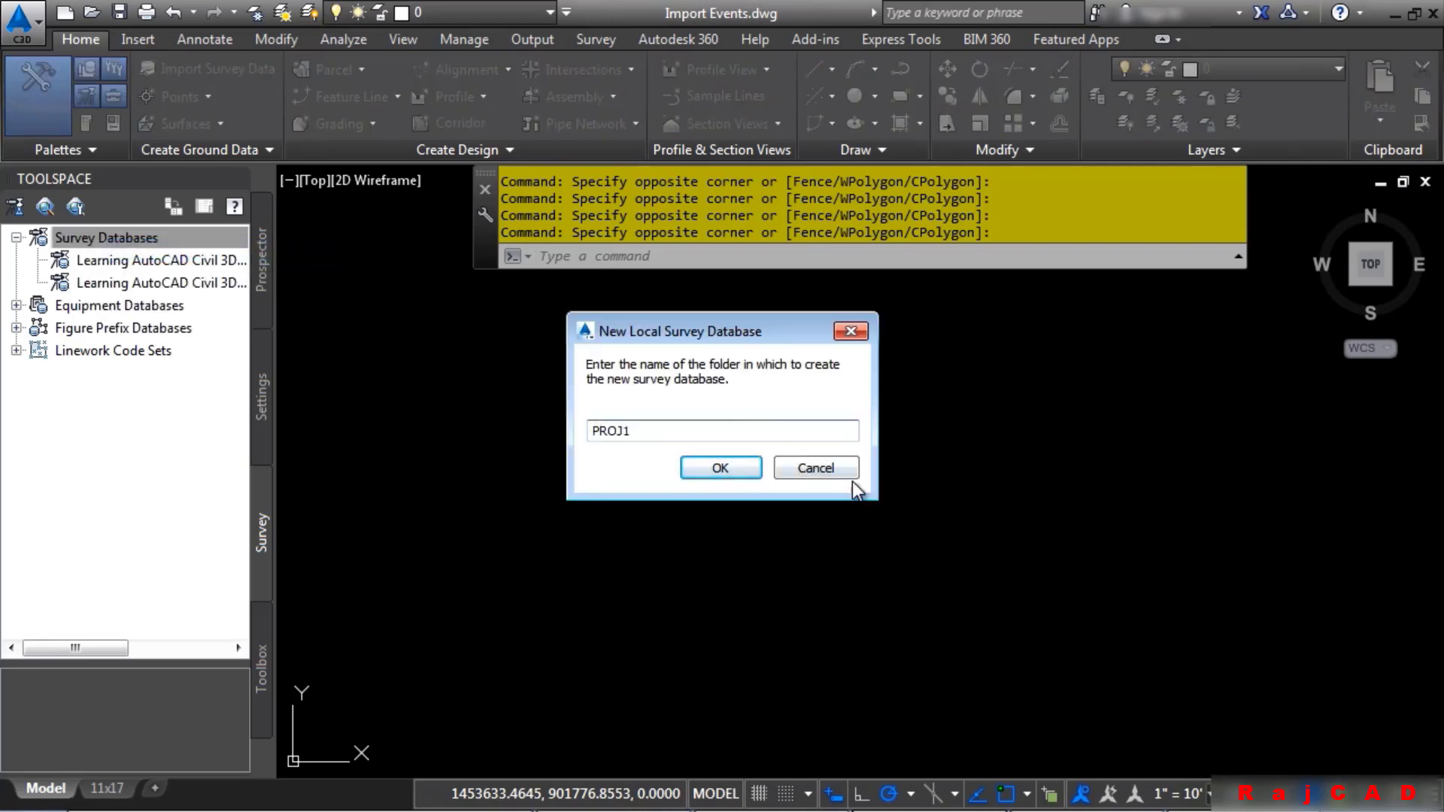
pyautogui.click(722, 469)
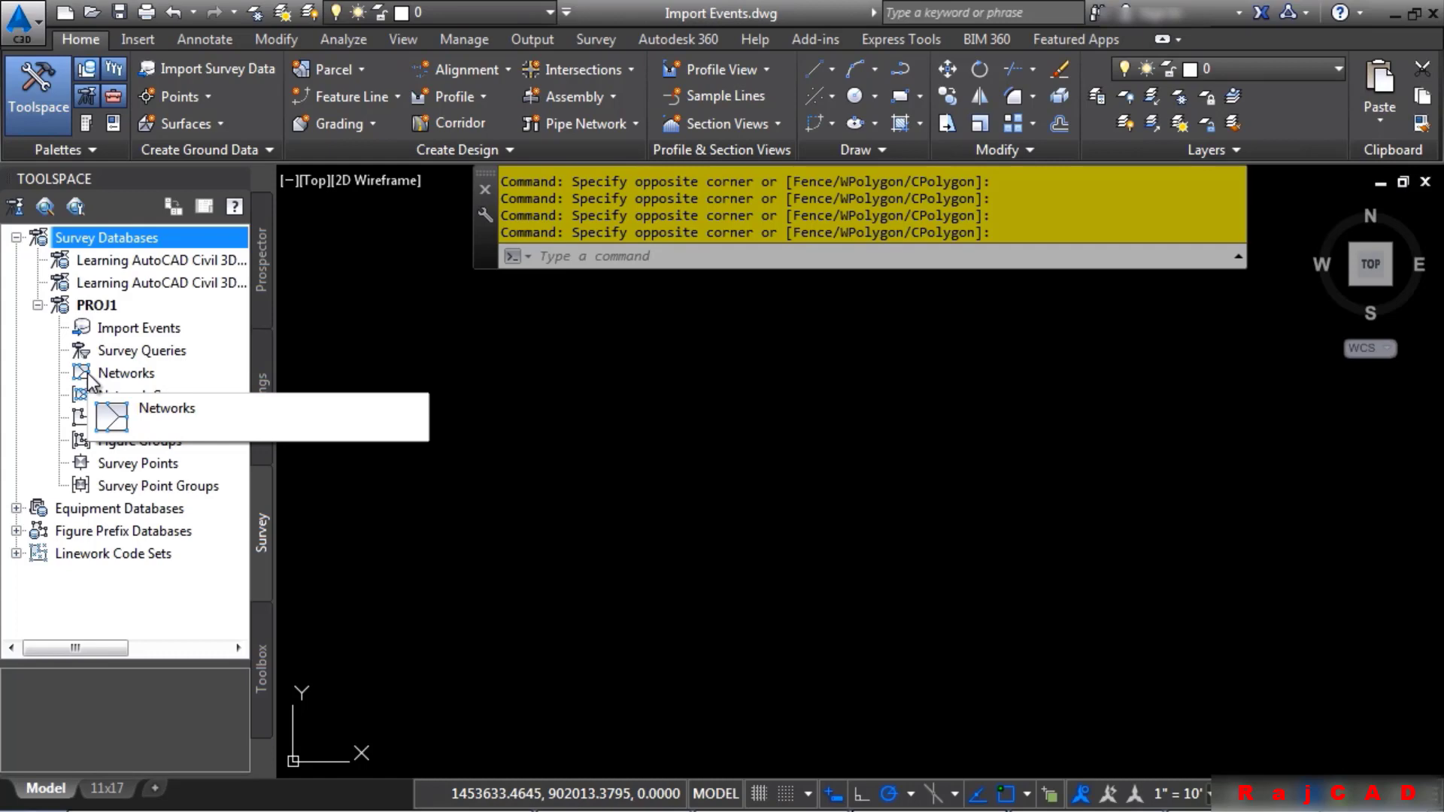
# Step: Check Change Reporting > Logging enabled in the PROJ1 survey database settings
pyautogui.rightClick(108, 306)
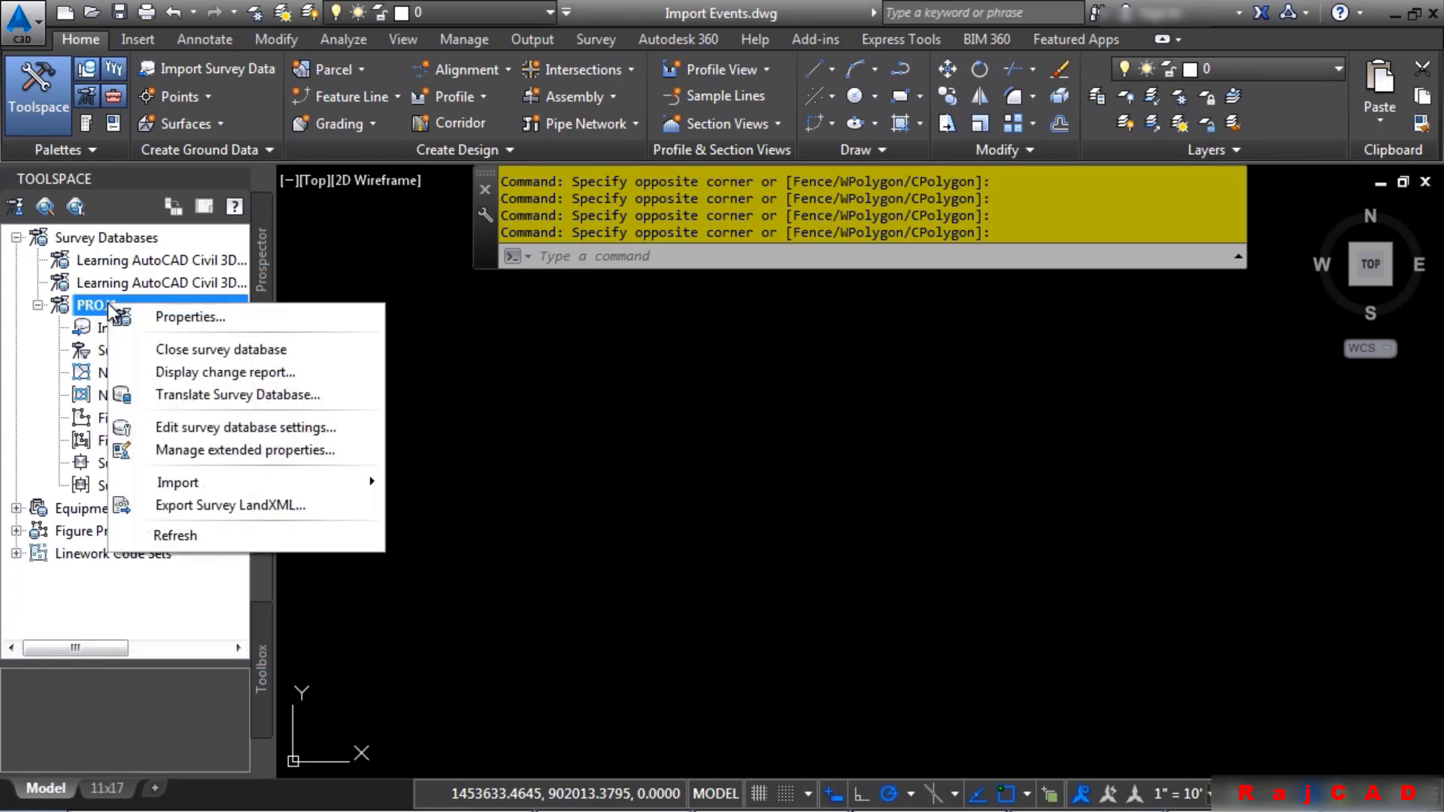
pyautogui.click(286, 423)
pyautogui.moveTo(972, 324); pyautogui.dragTo(989, 553)
pyautogui.click(752, 533)
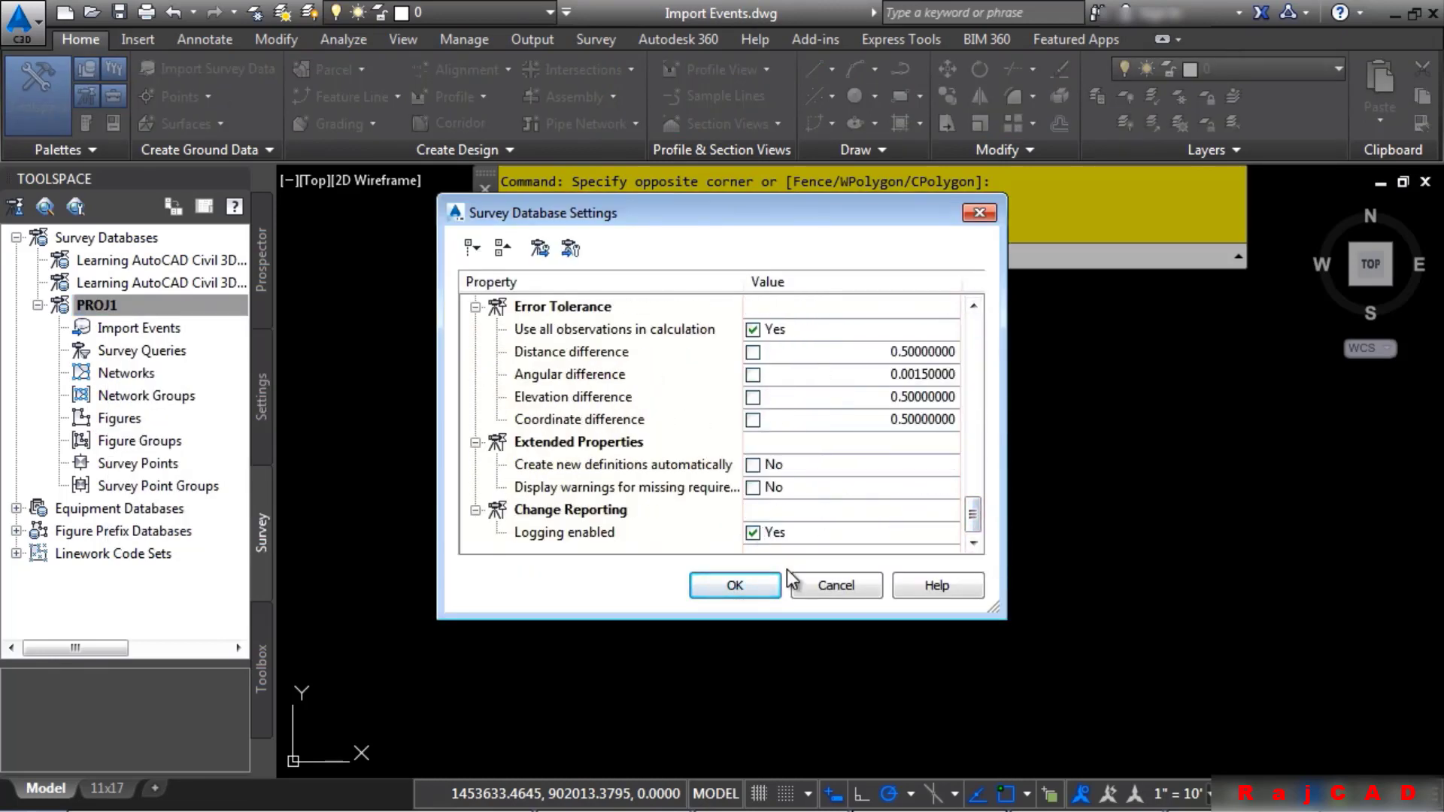
pyautogui.click(742, 584)
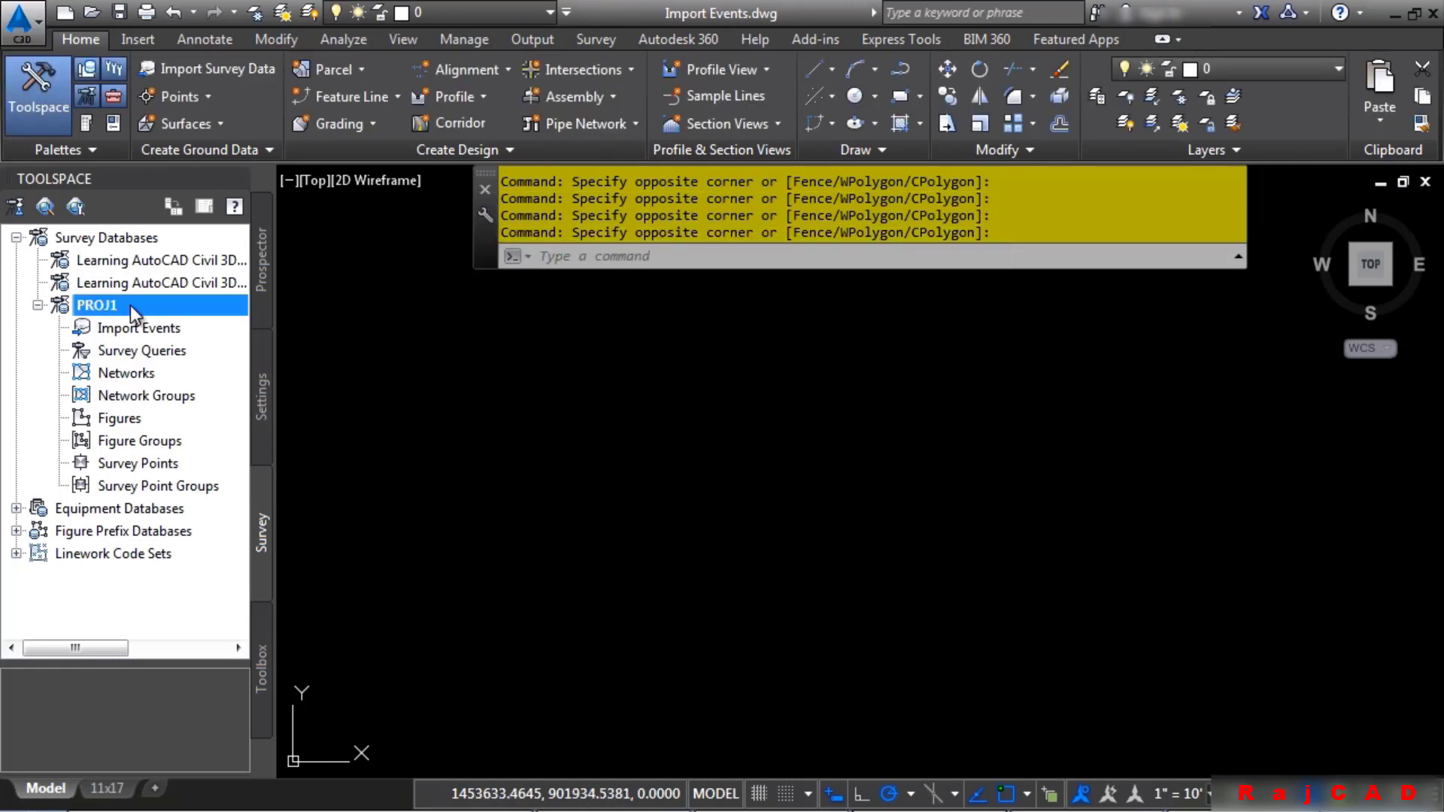
pyautogui.moveTo(129, 305)
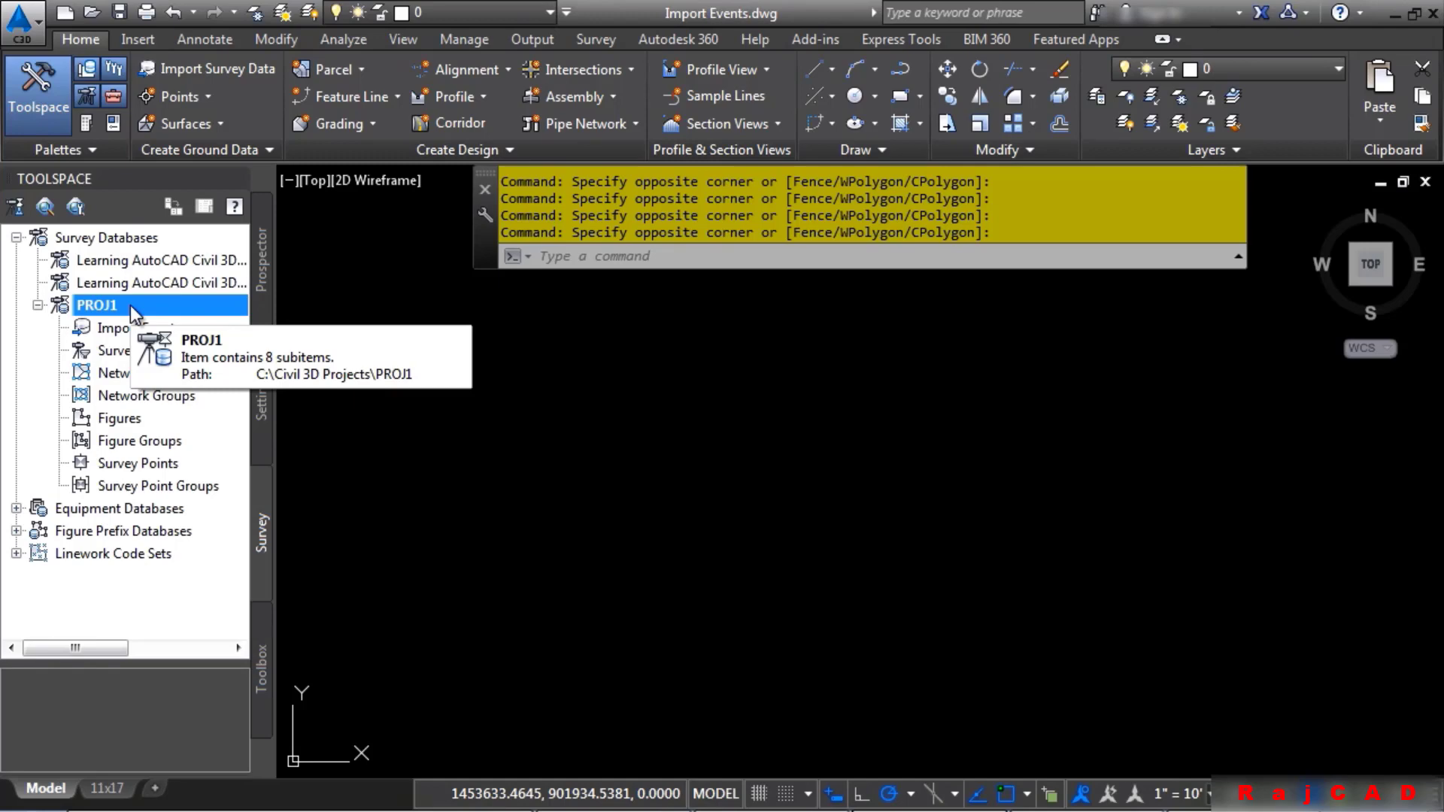
# Step: From Survey User Settings, browse to Civil 3D Projects\Learning AutoCAD Civil 3D (Infinite Skills)\Survey
pyautogui.click(15, 207)
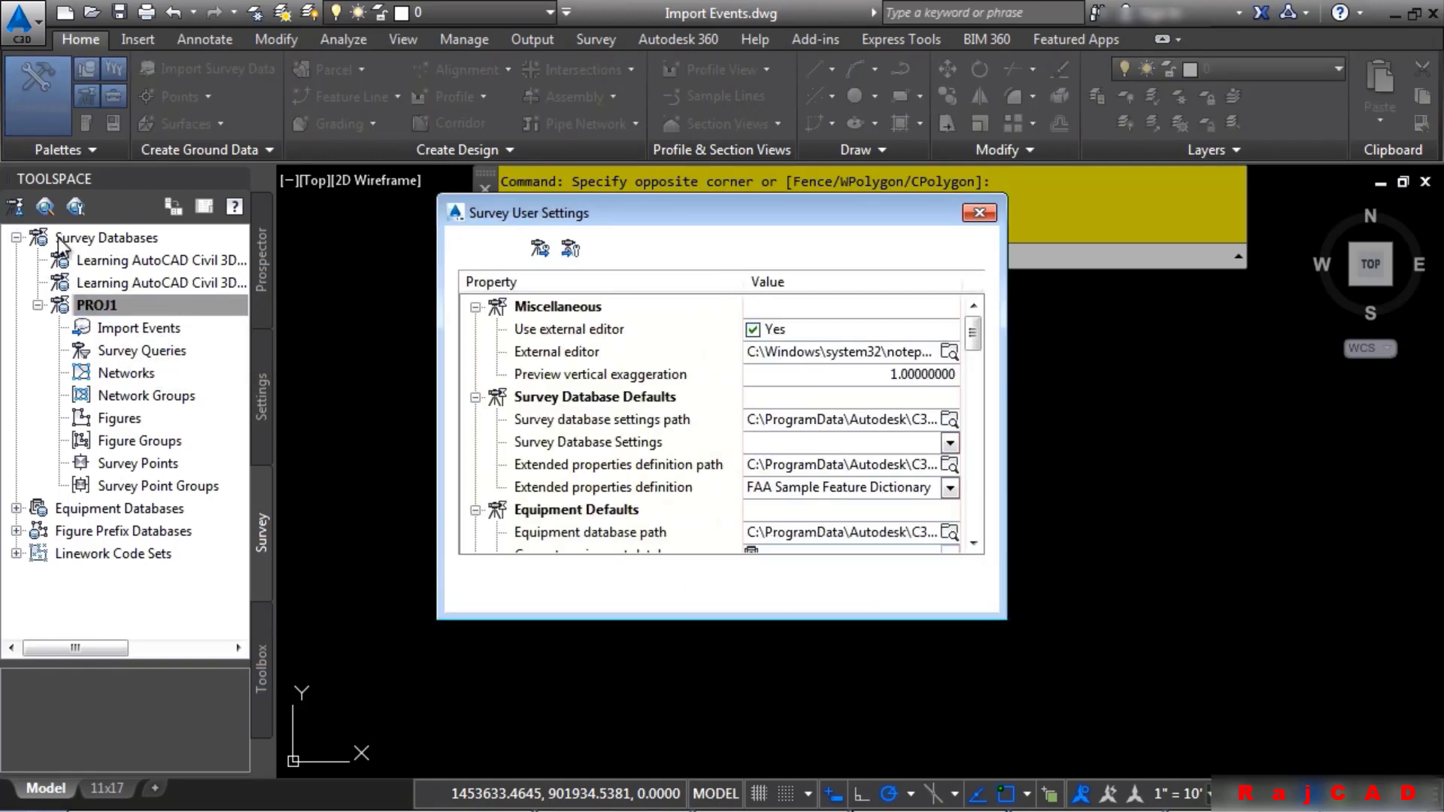
pyautogui.moveTo(996, 603); pyautogui.dragTo(1086, 746)
pyautogui.moveTo(1061, 371); pyautogui.dragTo(1062, 431)
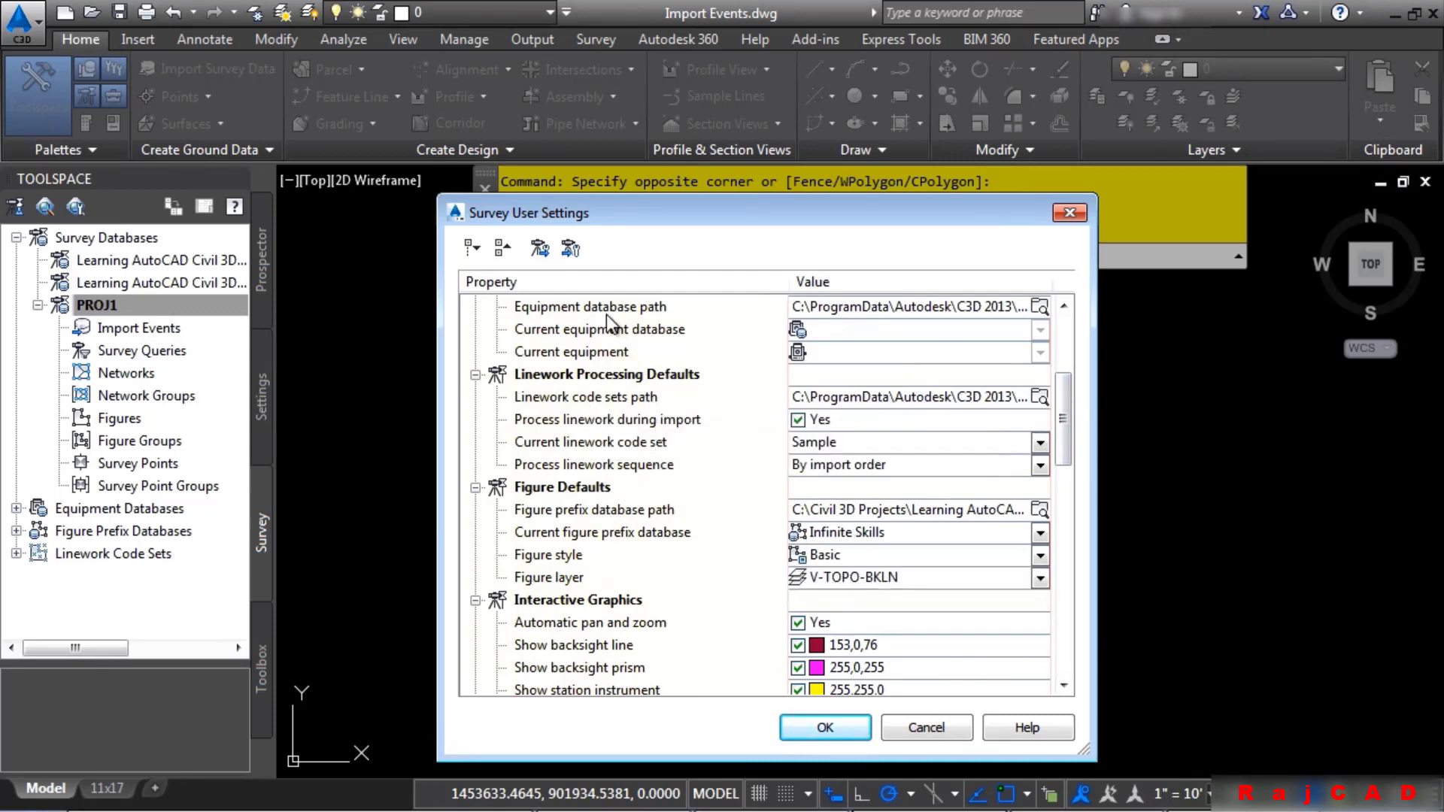
pyautogui.click(569, 249)
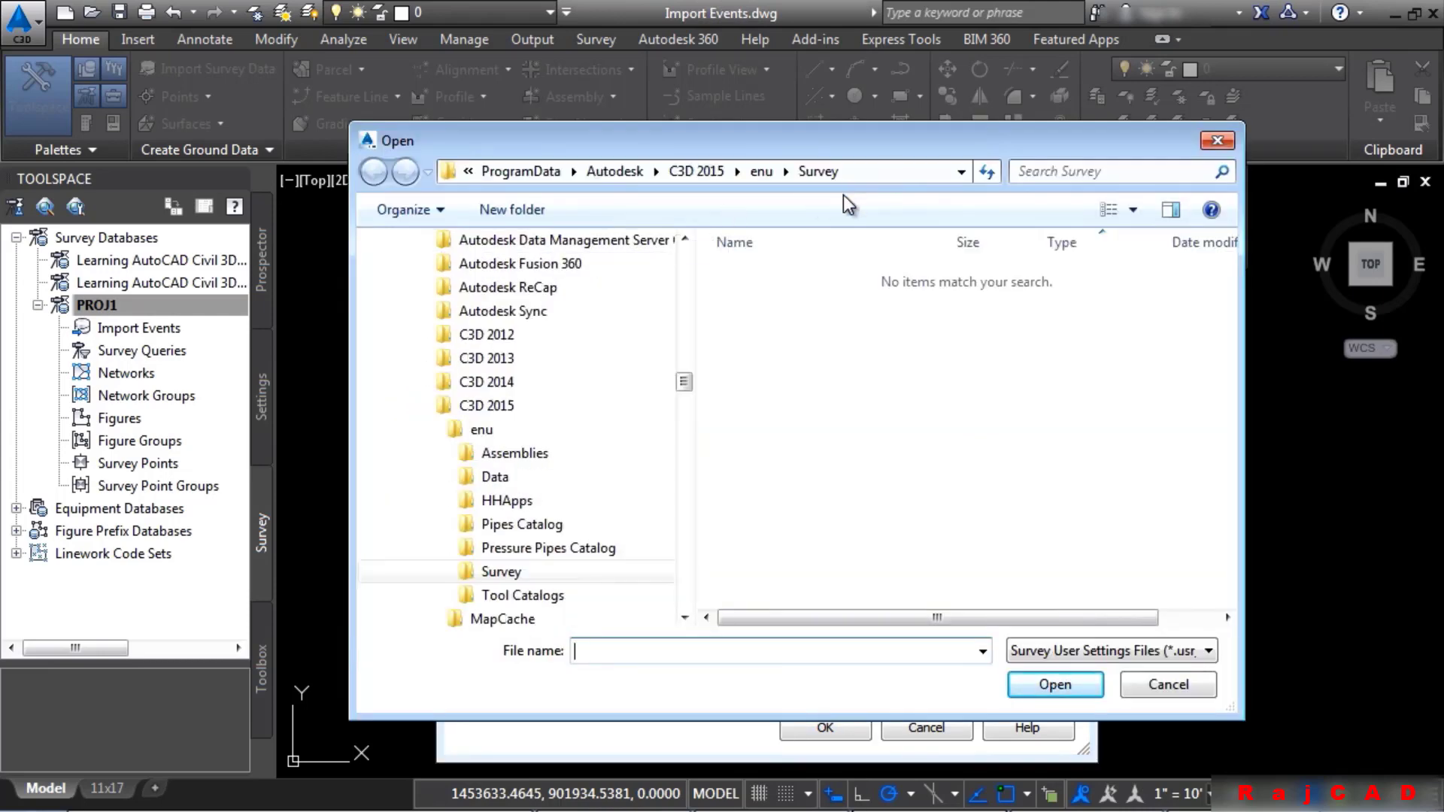
pyautogui.click(519, 171)
pyautogui.click(621, 173)
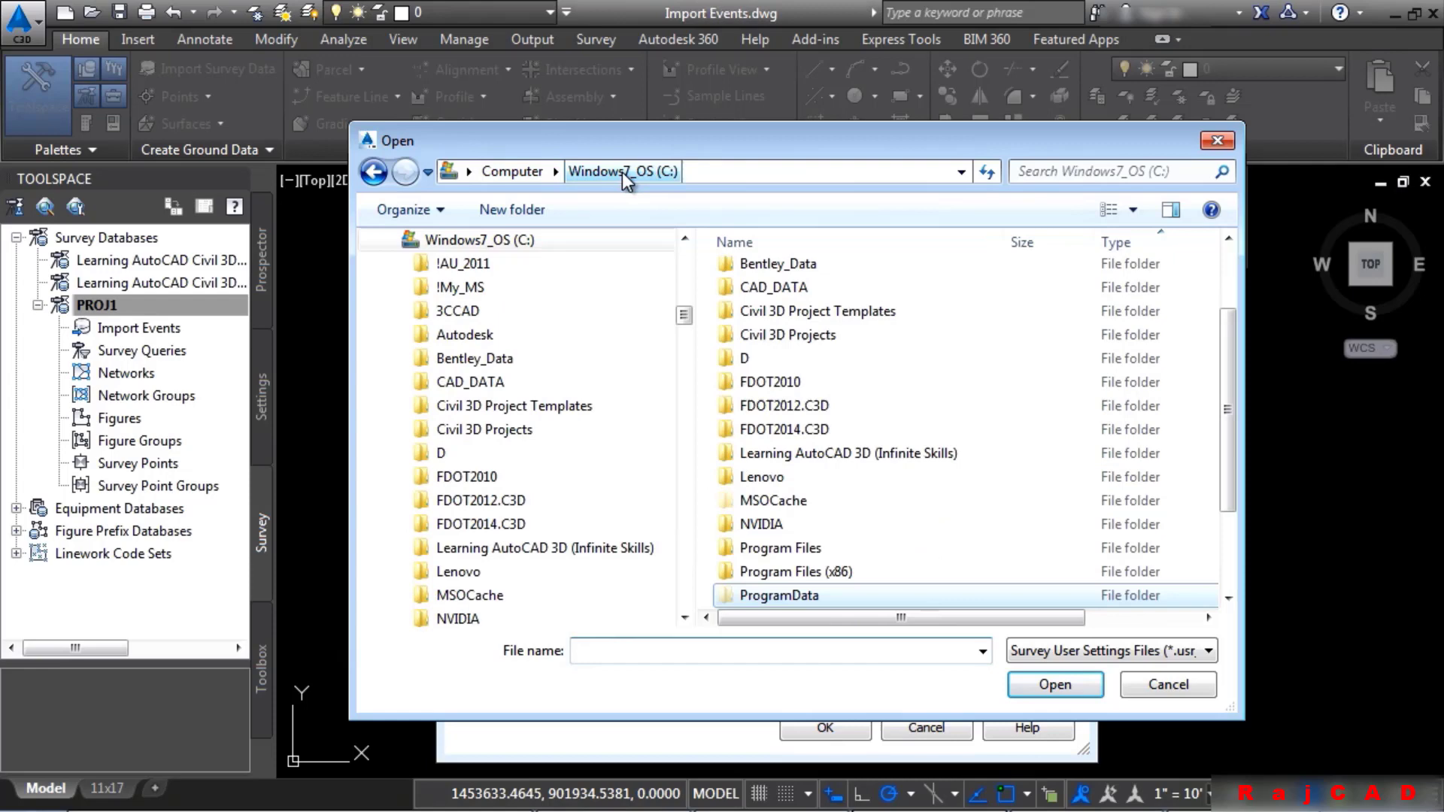
pyautogui.doubleClick(793, 339)
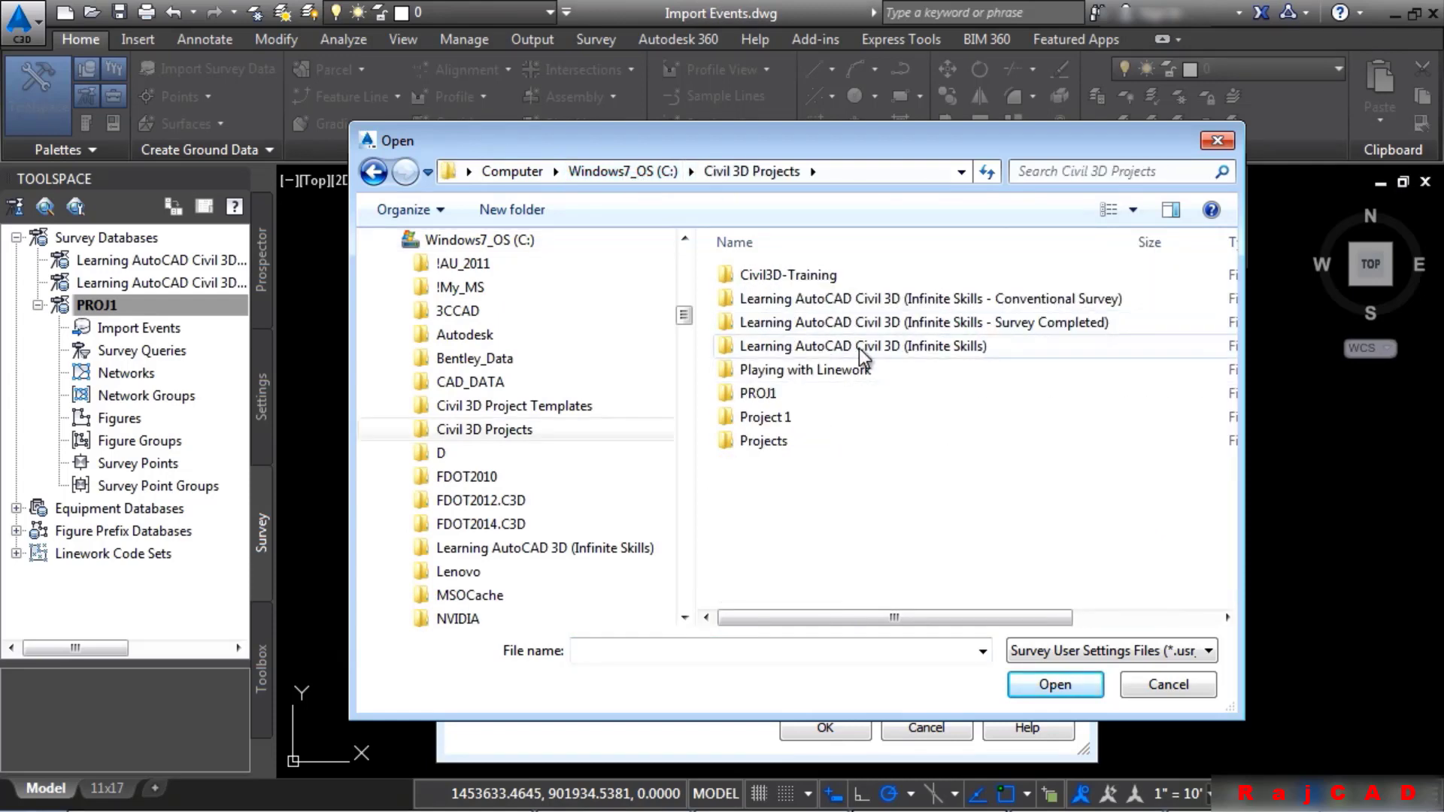
pyautogui.doubleClick(858, 347)
pyautogui.doubleClick(760, 417)
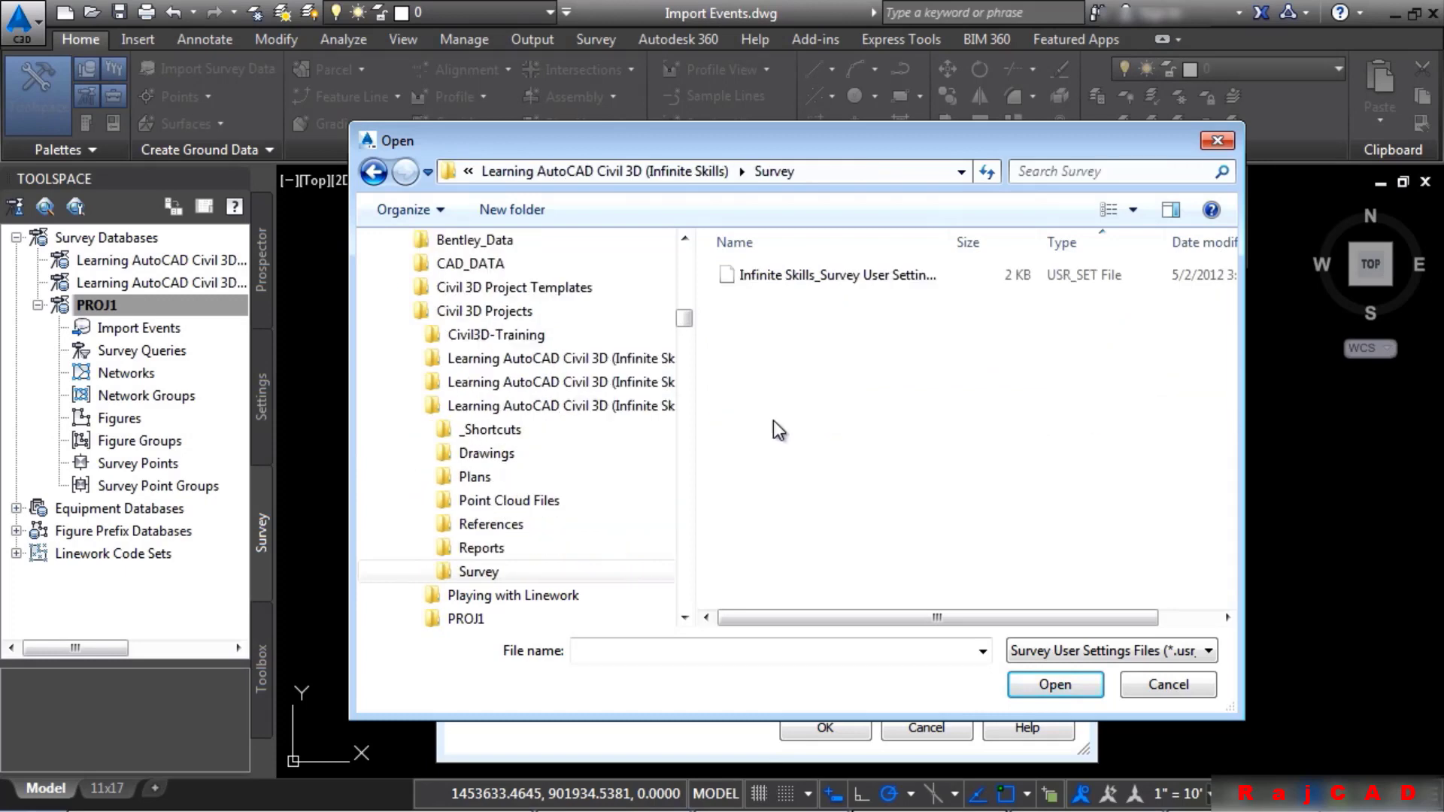
# Step: Load Infinite Skills_Survey User Settings.usr_set, review all categories, and accept the settings
pyautogui.click(855, 276)
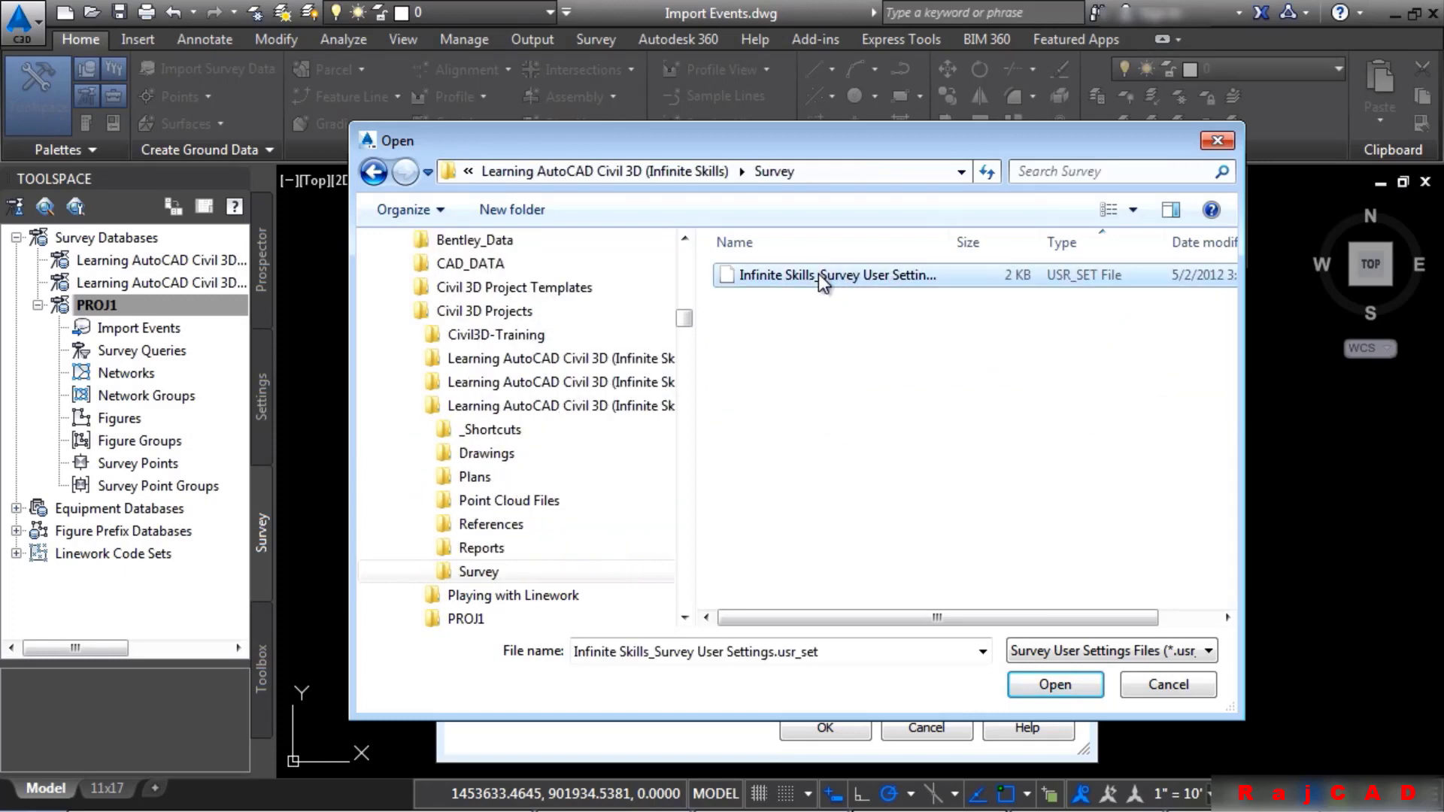
pyautogui.click(1054, 685)
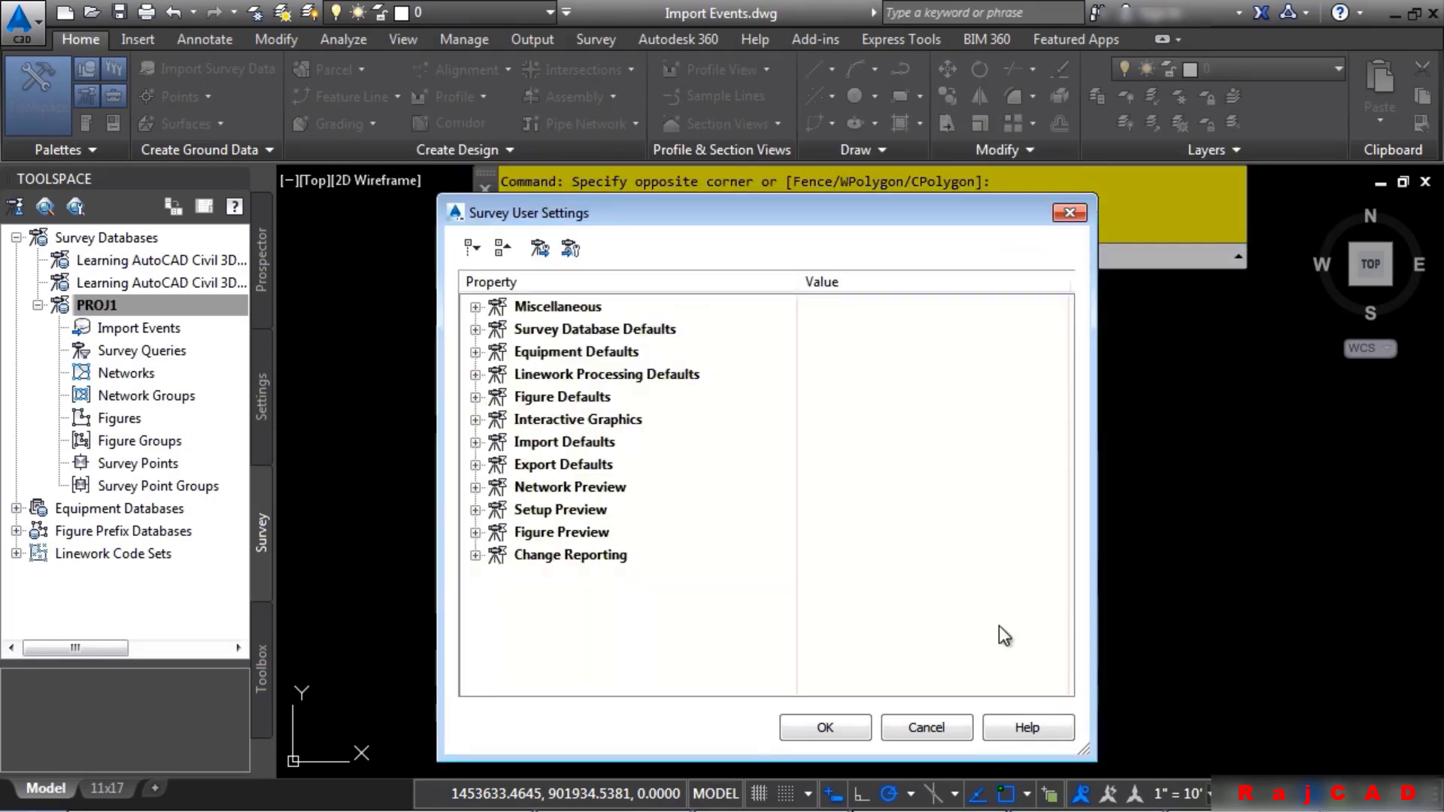
pyautogui.click(471, 251)
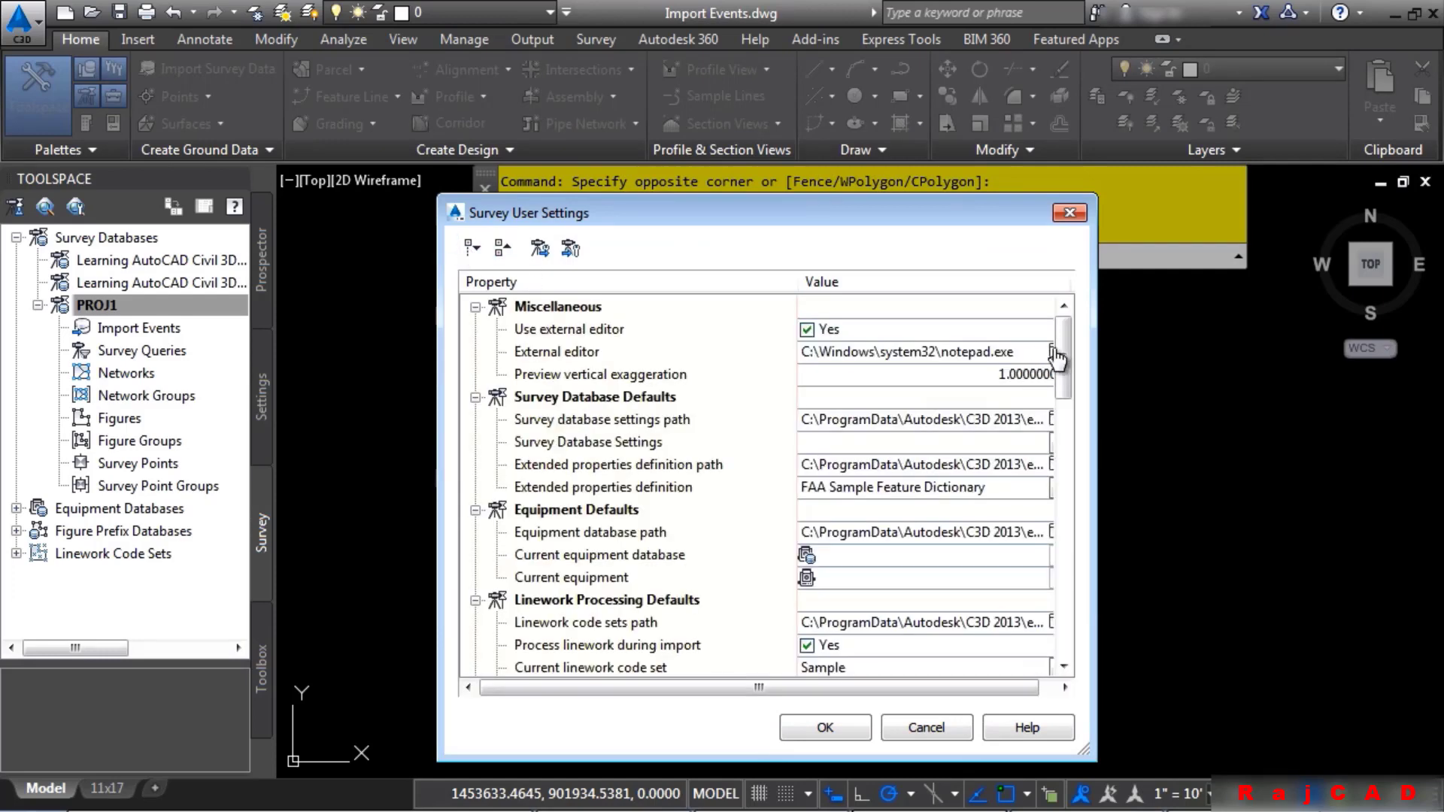
pyautogui.moveTo(1064, 349); pyautogui.dragTo(1067, 439)
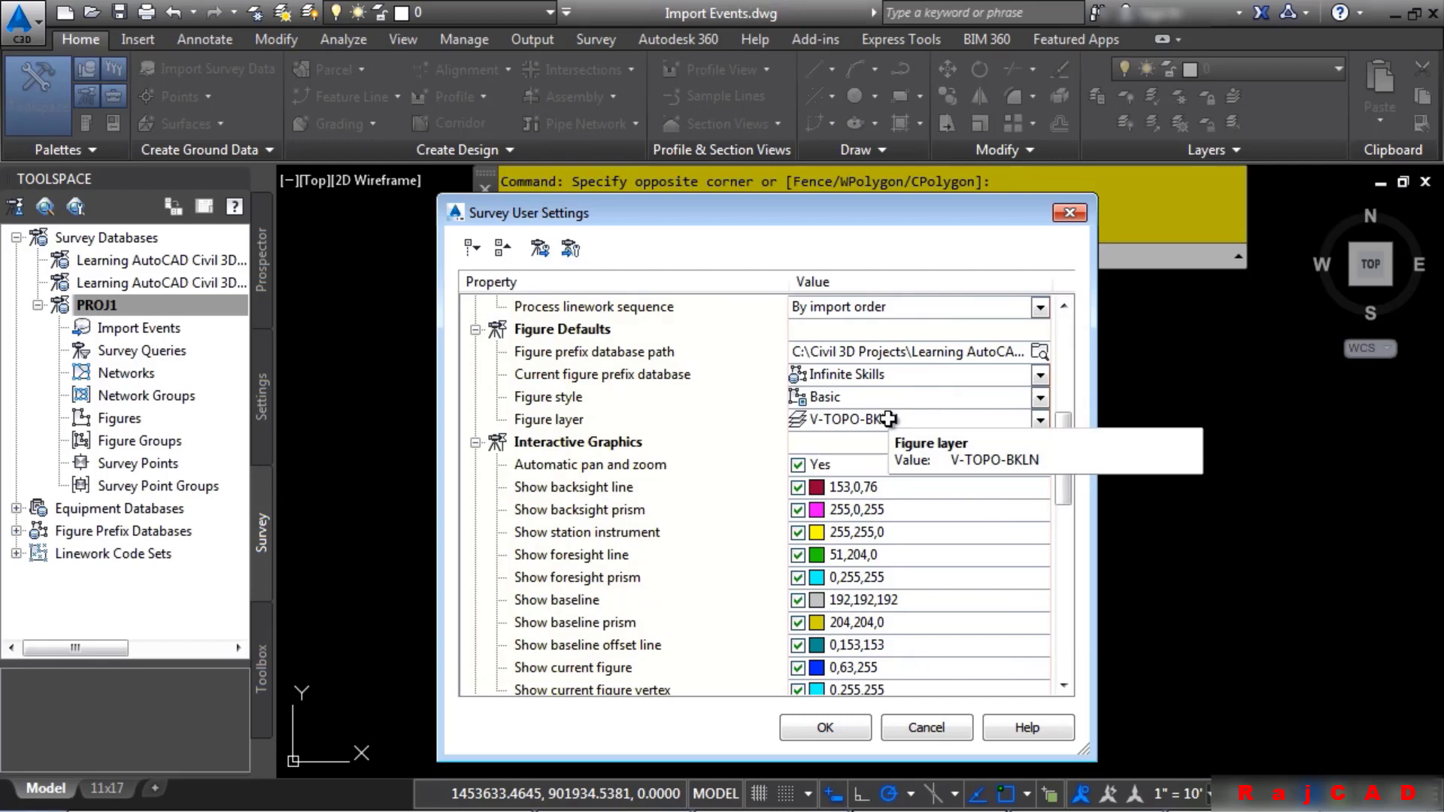
pyautogui.click(829, 729)
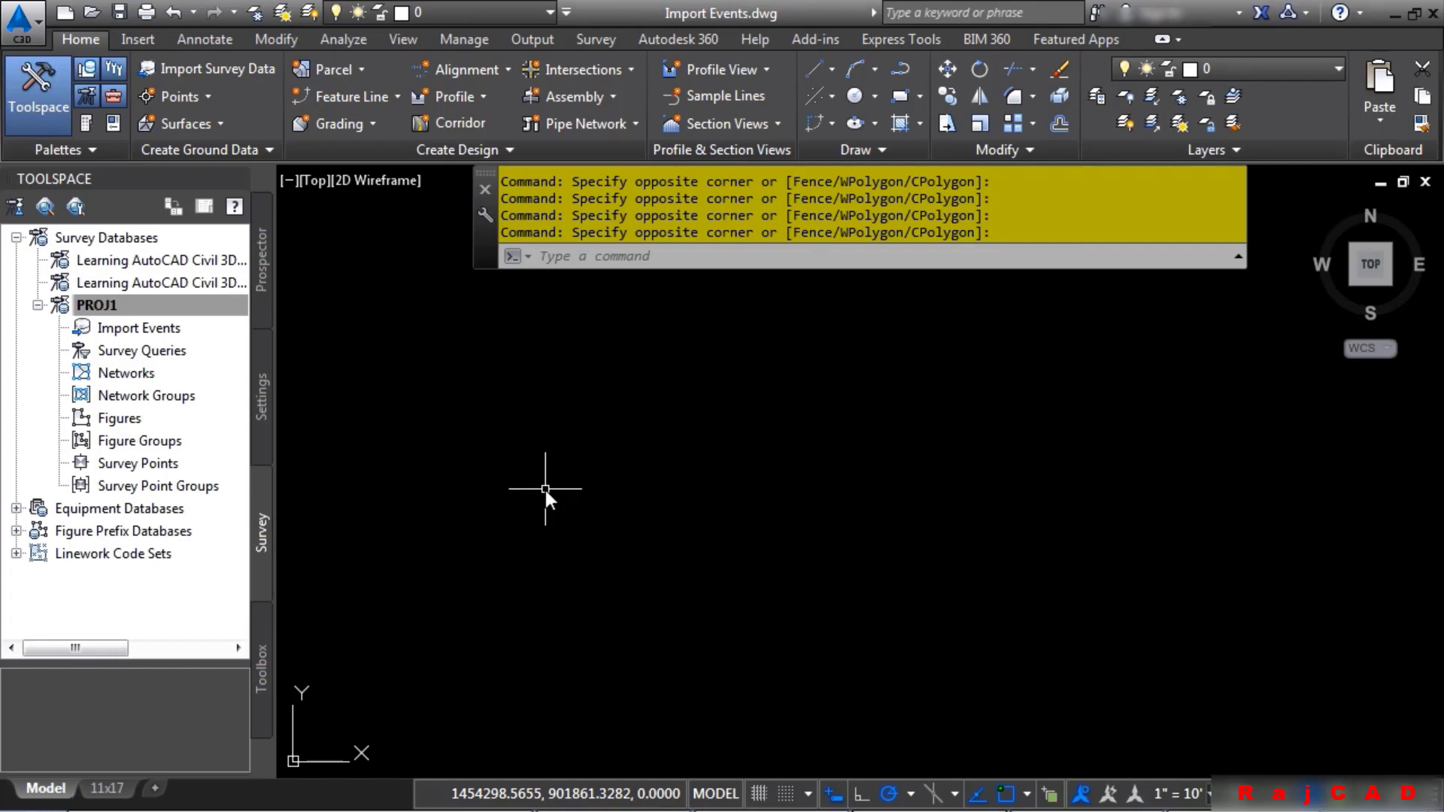
# Step: Start a survey data import from Import Events with a PNEZD (comma delimited) Point File source
pyautogui.rightClick(116, 329)
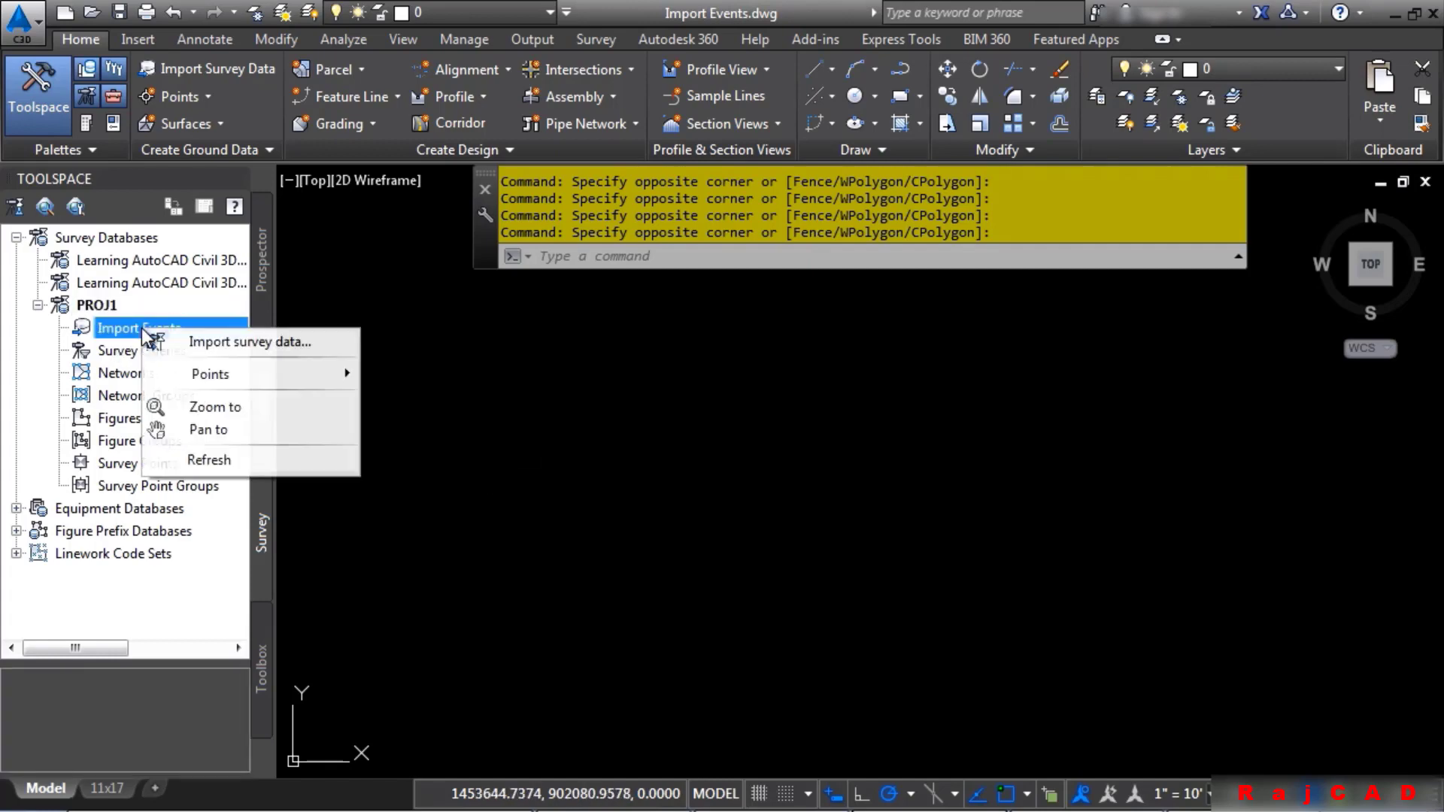
pyautogui.click(236, 344)
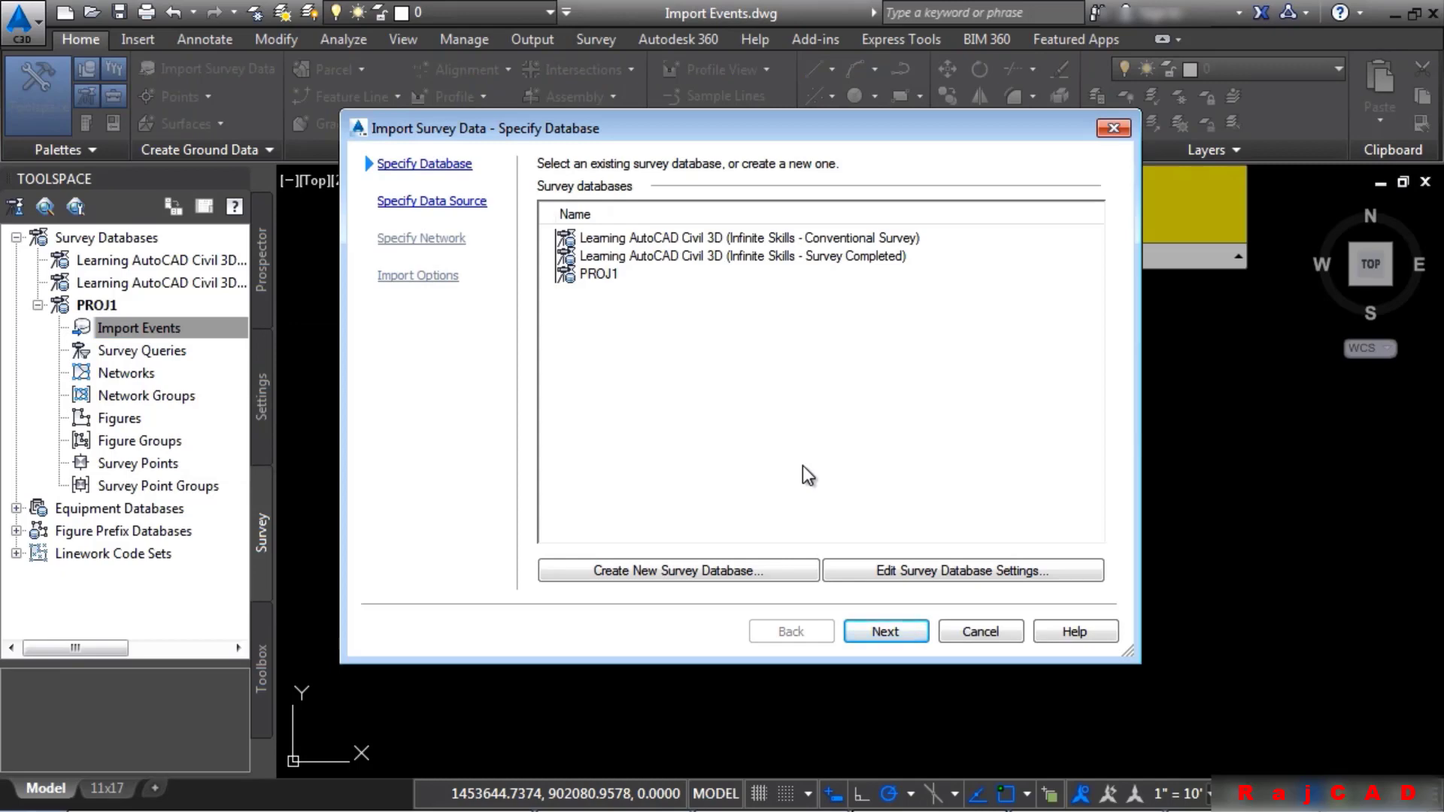
pyautogui.click(888, 627)
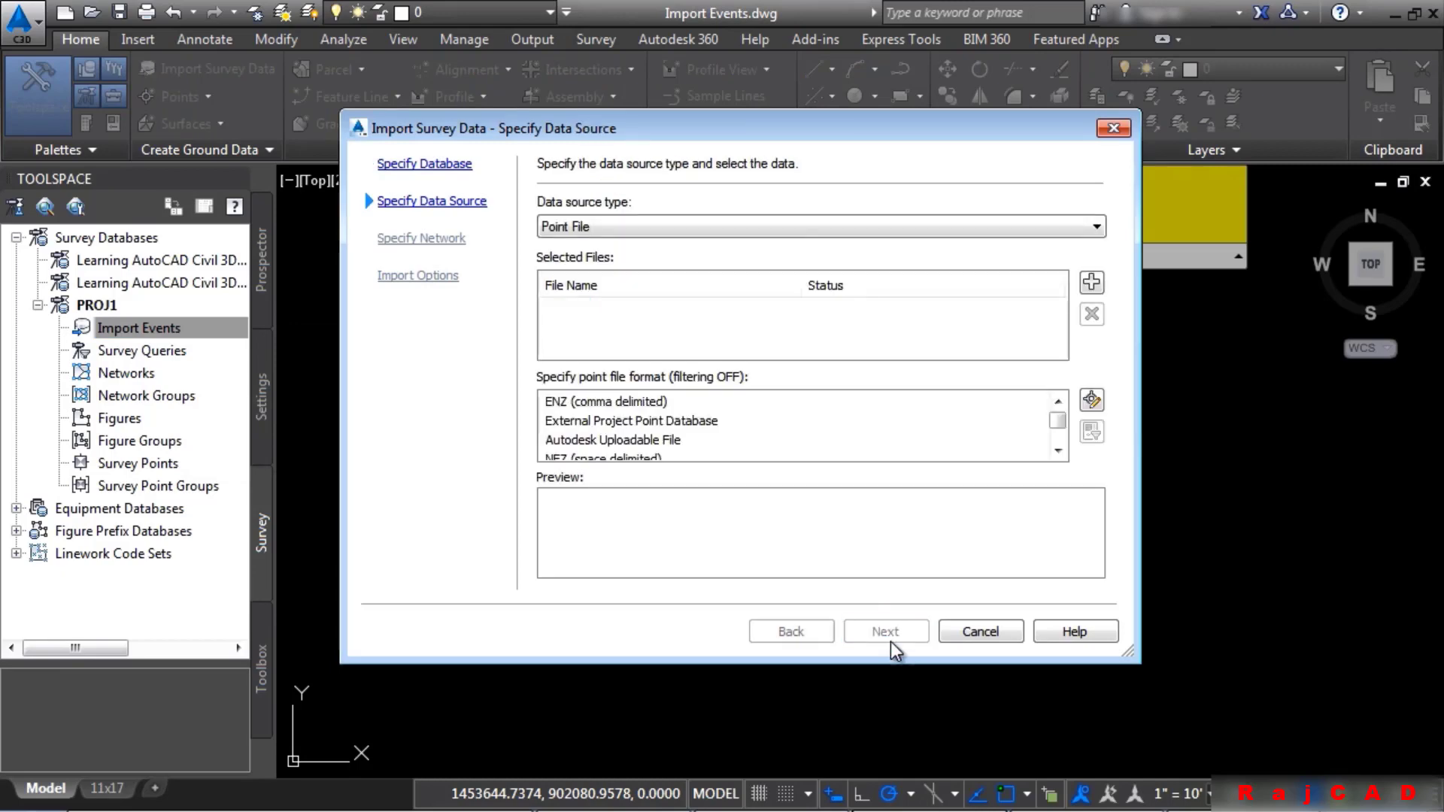
pyautogui.click(811, 227)
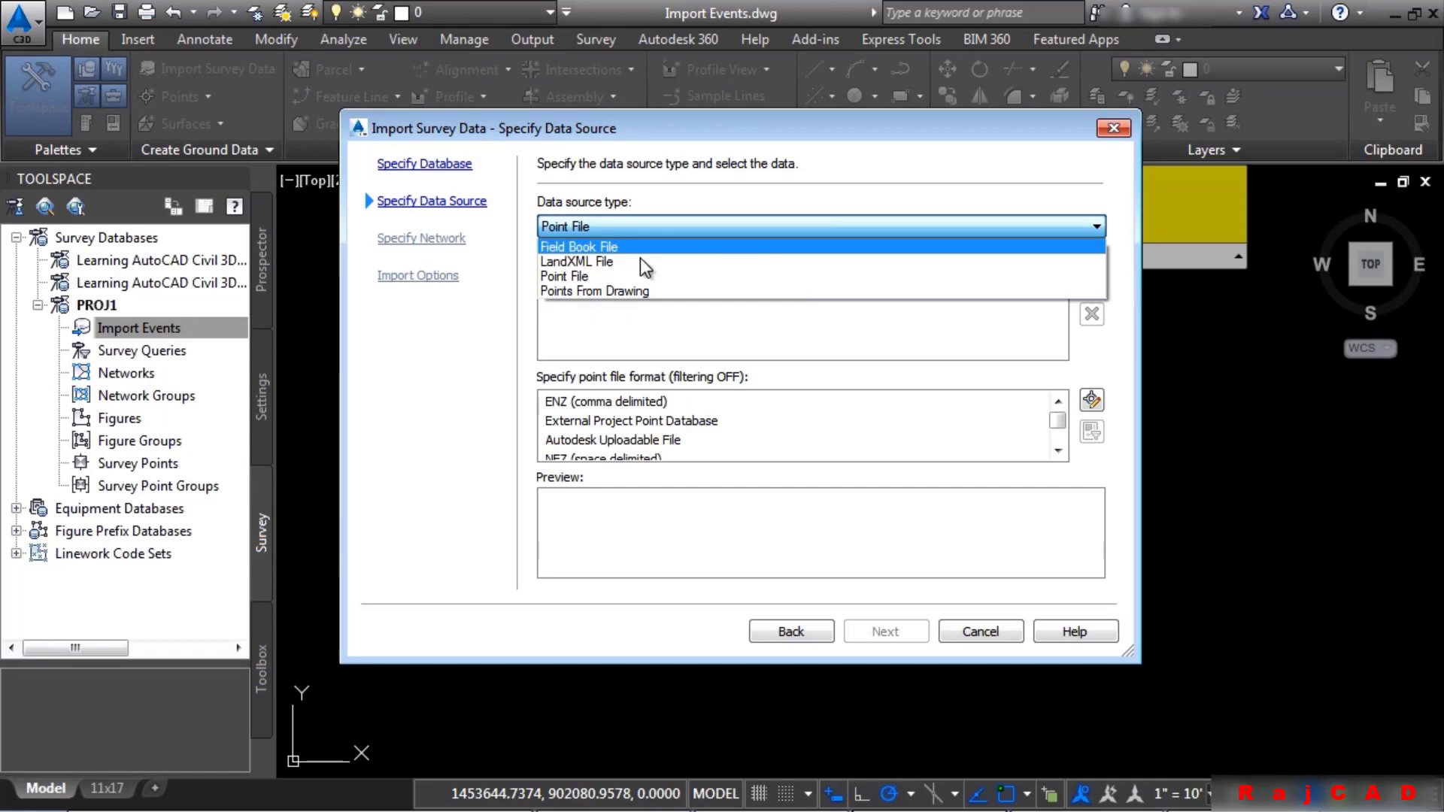
pyautogui.click(594, 277)
pyautogui.moveTo(1058, 418); pyautogui.dragTo(1055, 457)
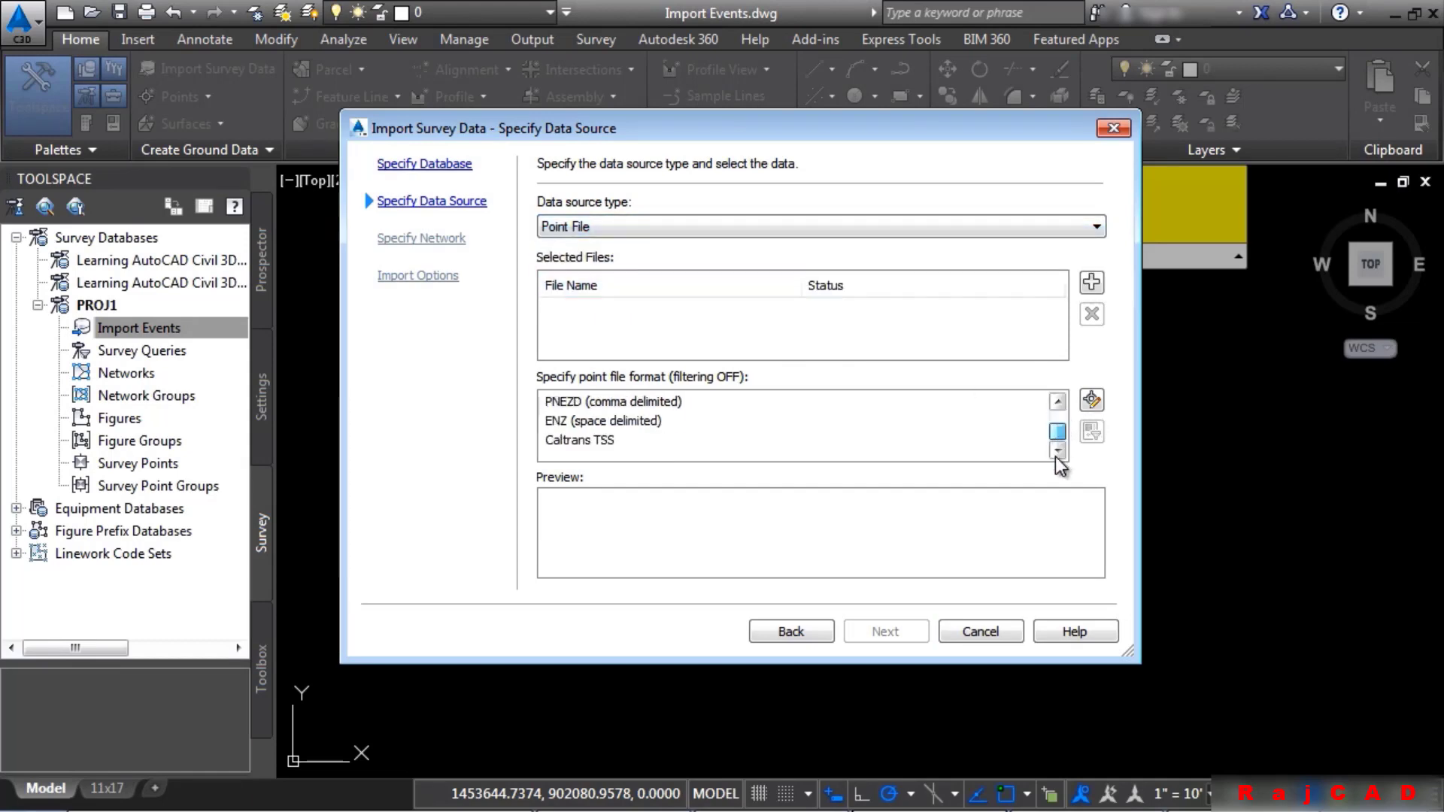
pyautogui.click(902, 397)
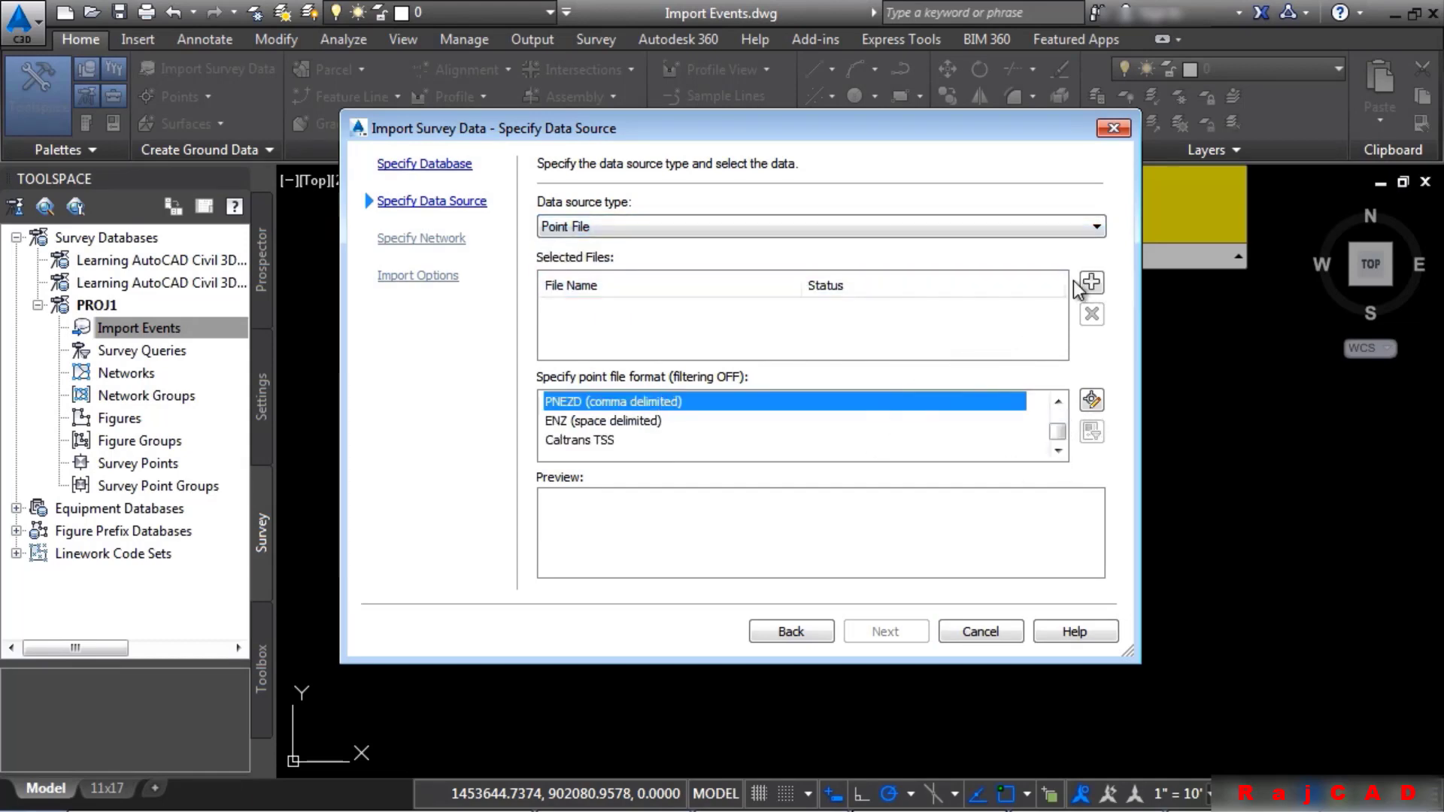
# Step: Add Points-EG.csv as the source point file and continue to the network step
pyautogui.click(1017, 235)
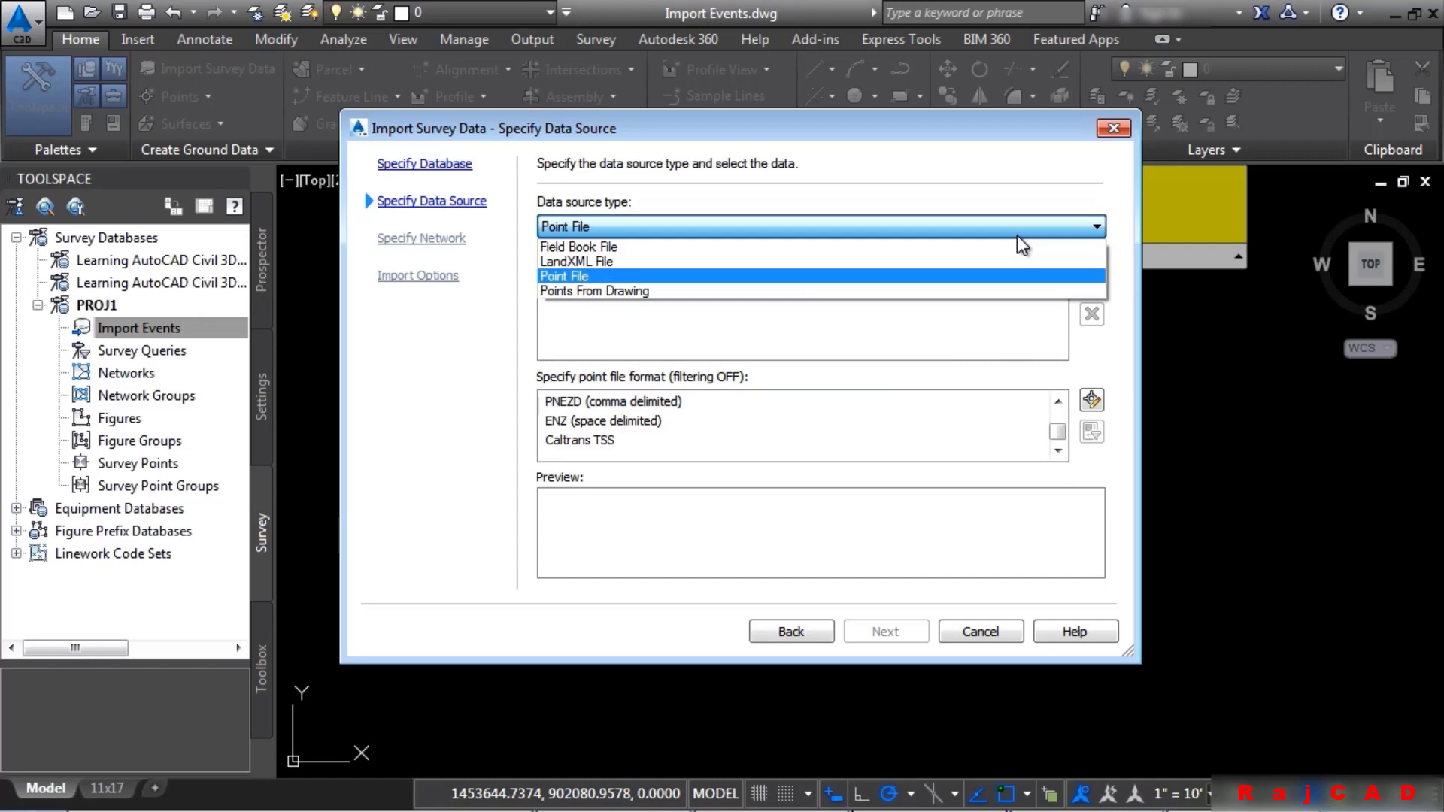
pyautogui.click(1016, 236)
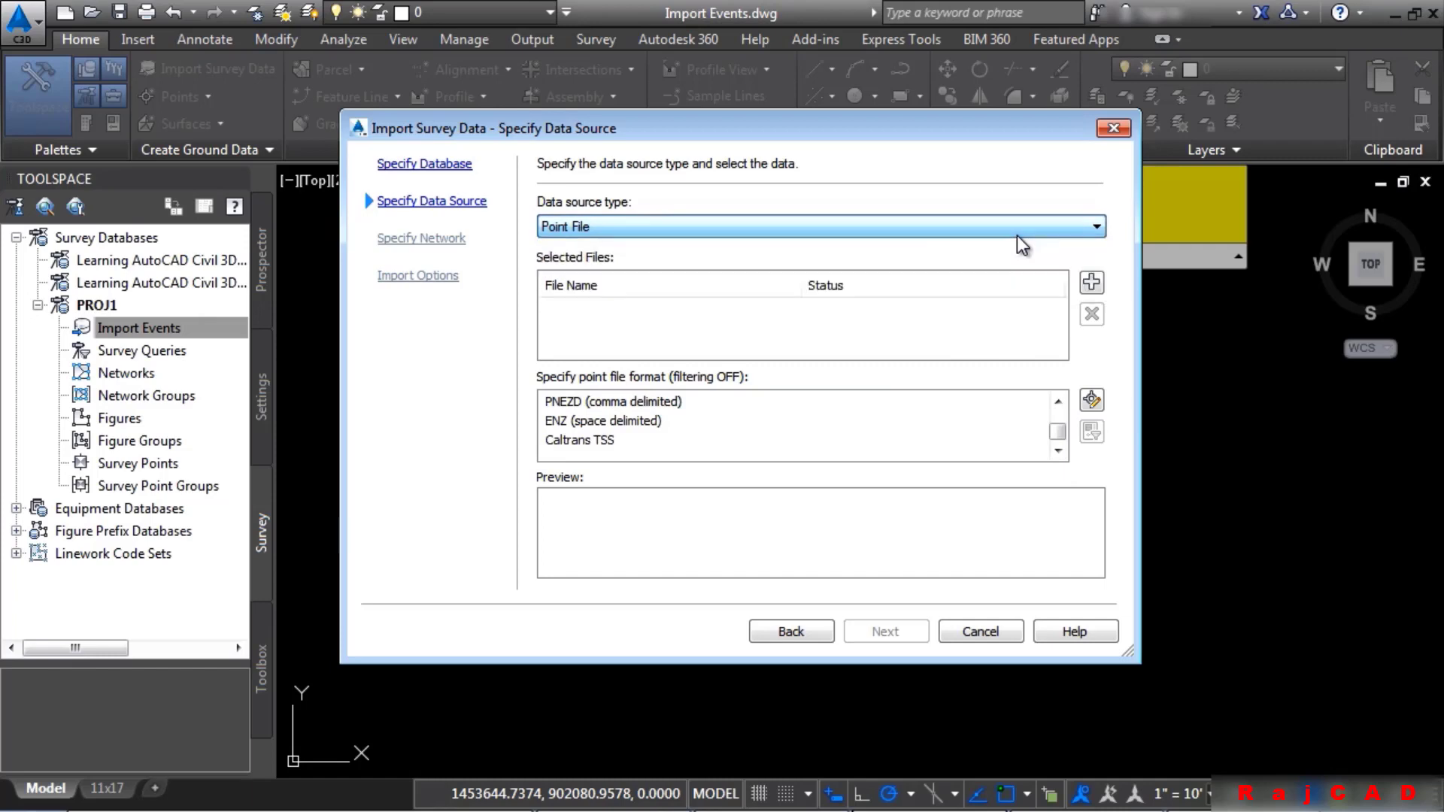
pyautogui.click(1089, 283)
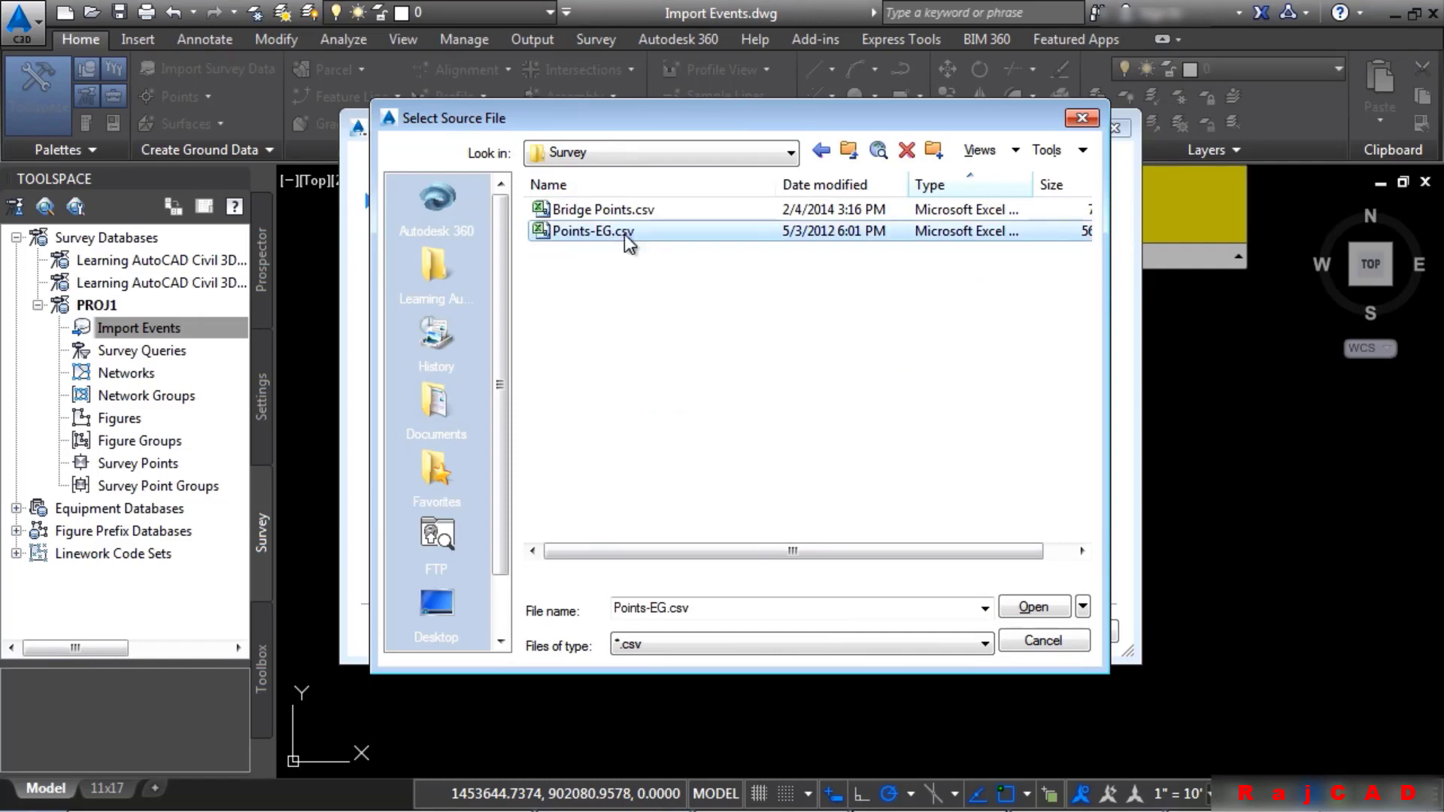
pyautogui.click(1036, 611)
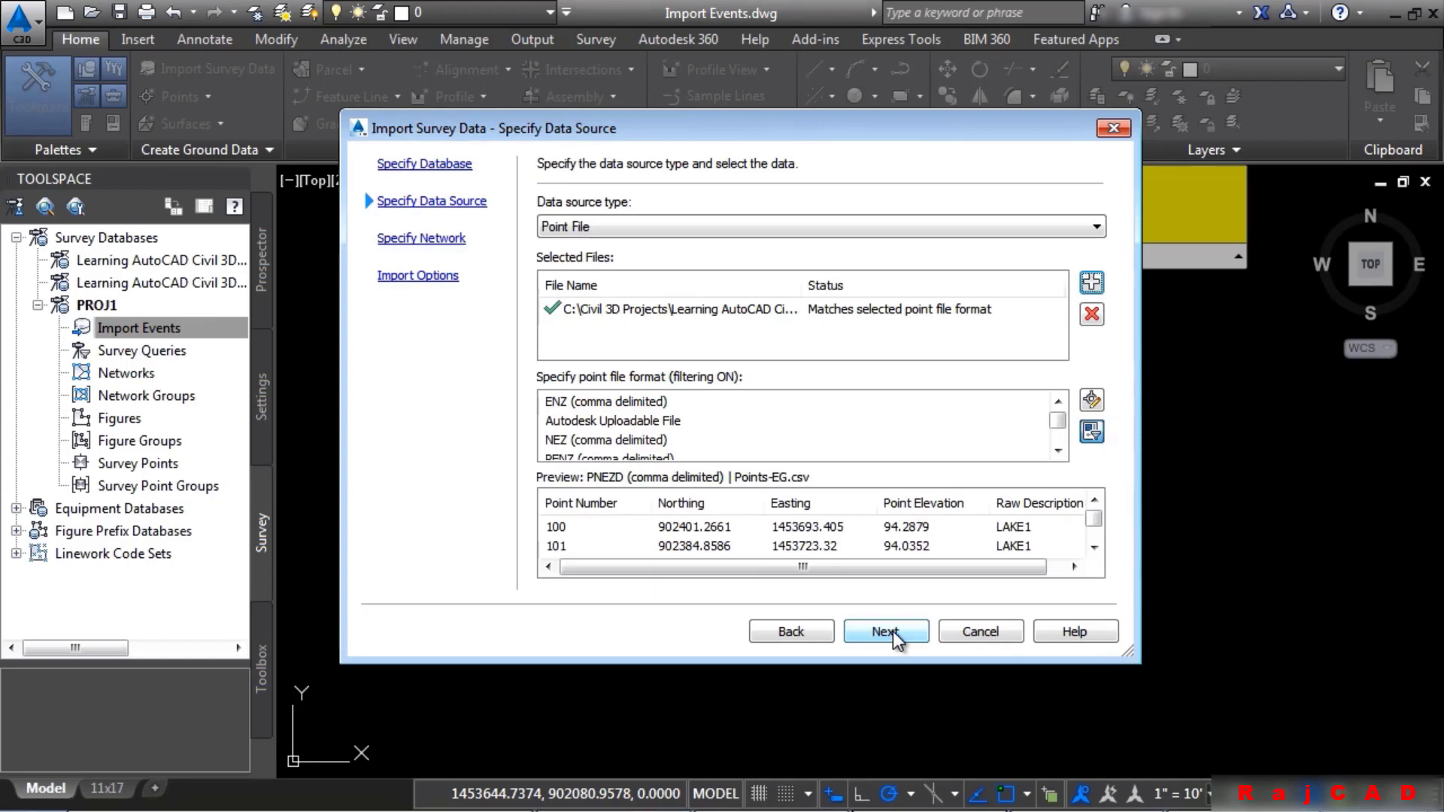
pyautogui.click(891, 630)
# Step: In Import Options, keep figure prefix database Infinite Skills and enter event name 'Topo Points From GPS'
pyautogui.click(865, 628)
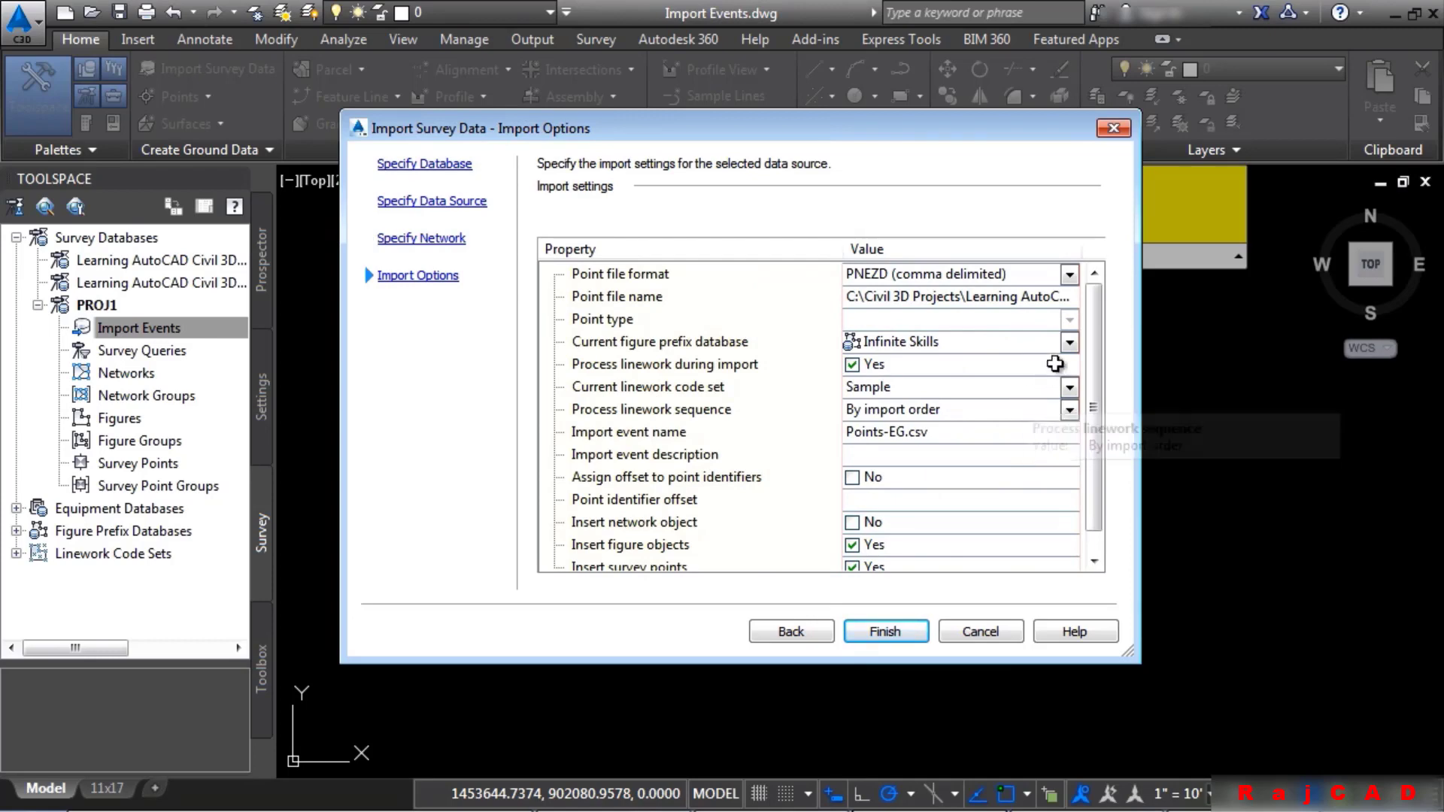
pyautogui.click(1069, 343)
pyautogui.click(1069, 348)
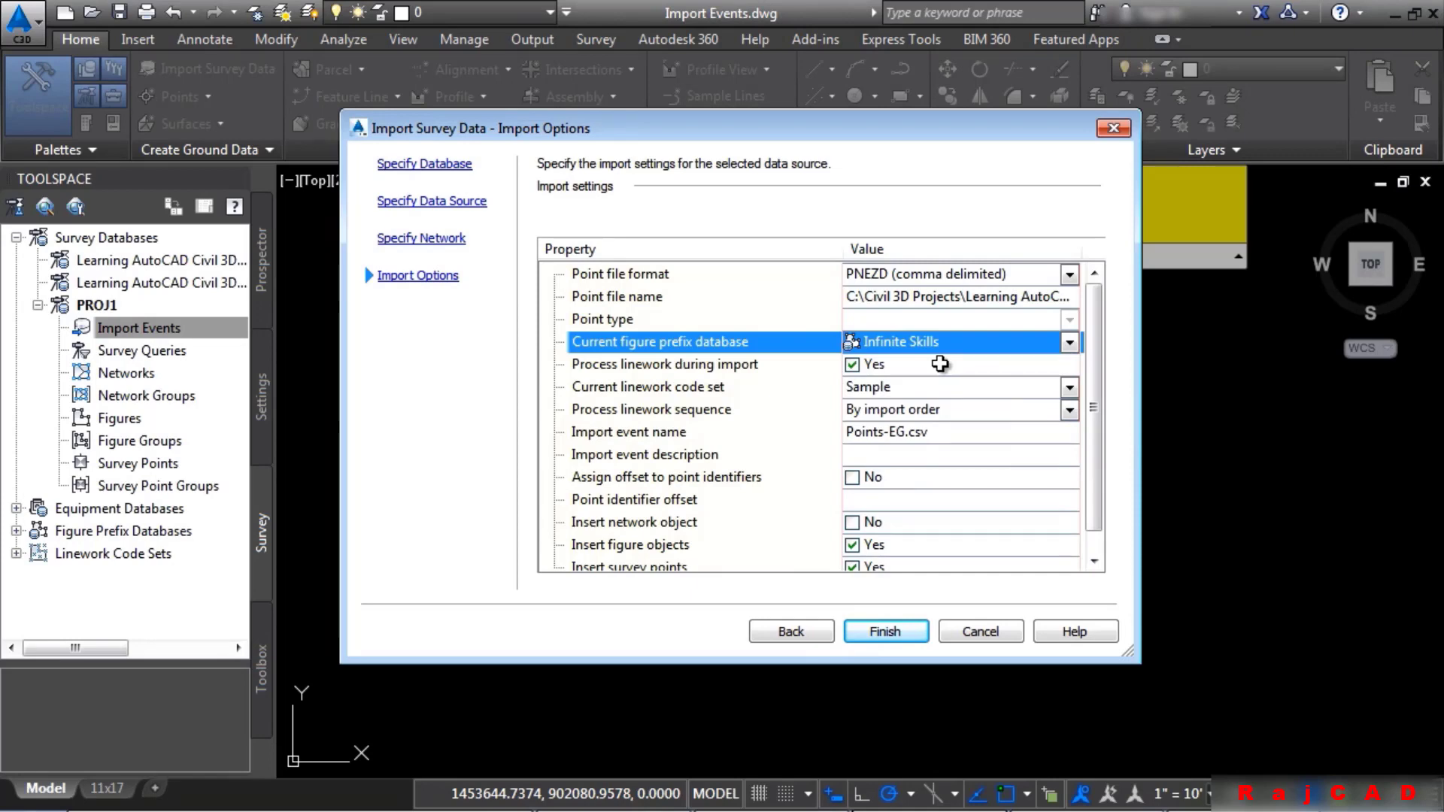
pyautogui.moveTo(1124, 649); pyautogui.dragTo(1153, 714)
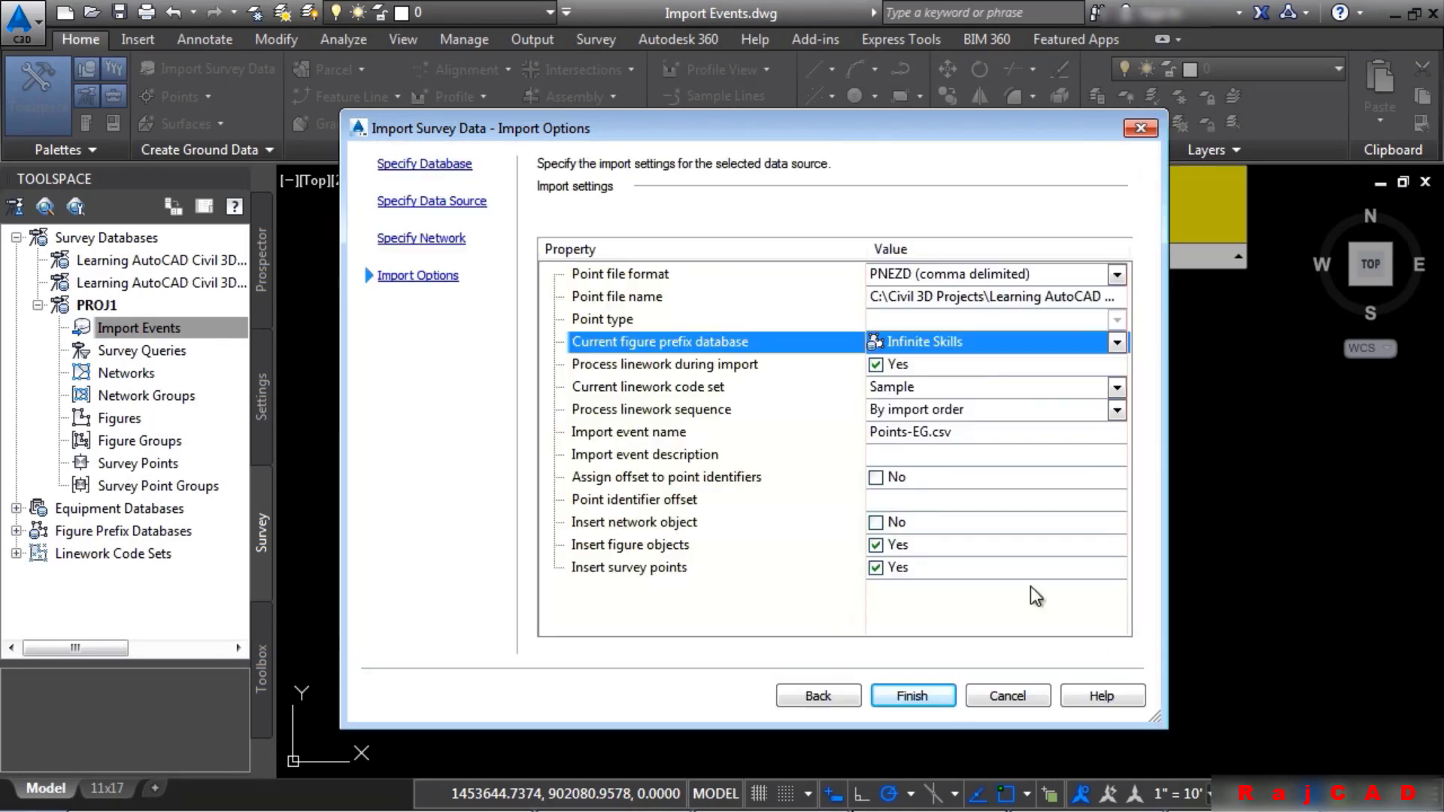
pyautogui.click(957, 440)
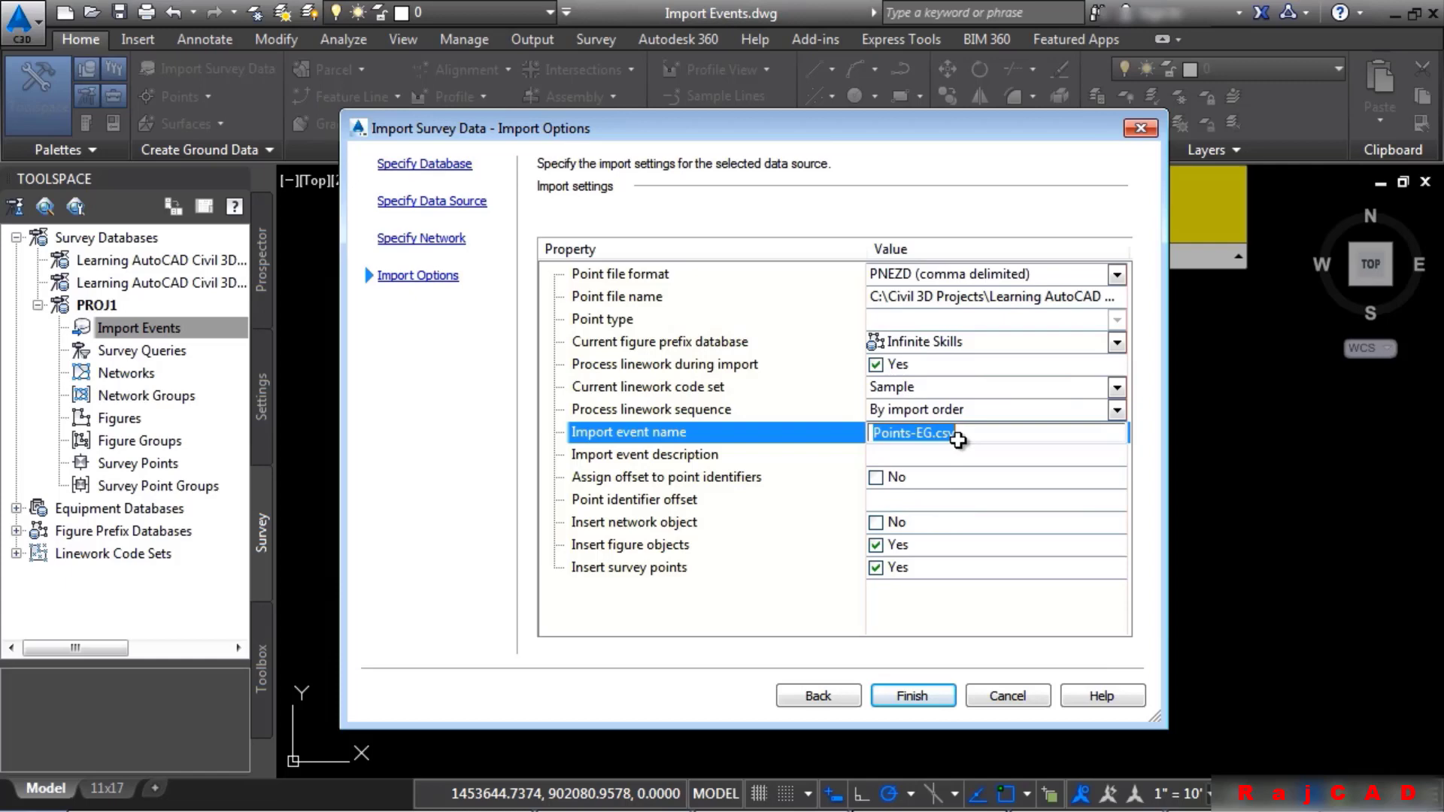
pyautogui.write('Topo Points')
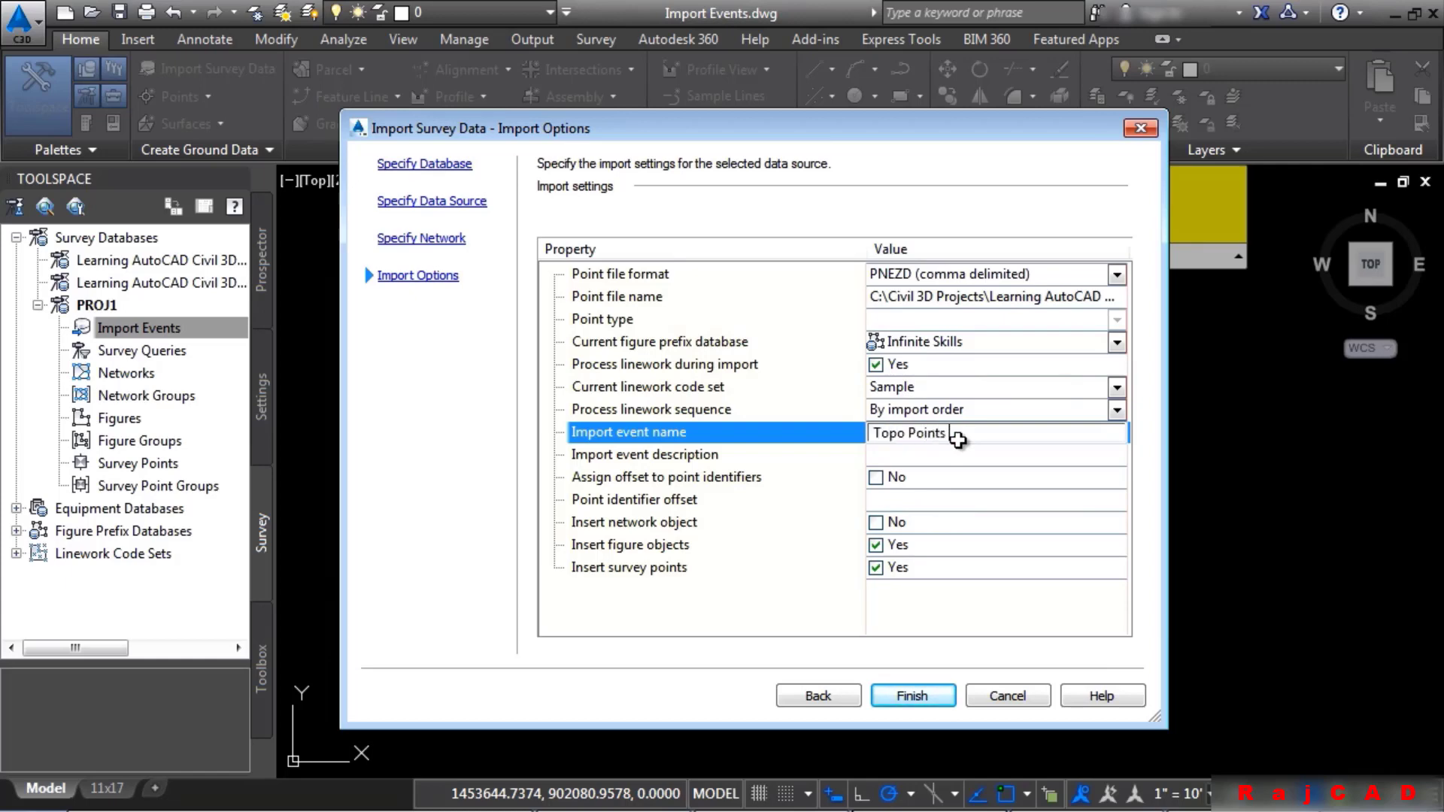
pyautogui.write(' From GPS')
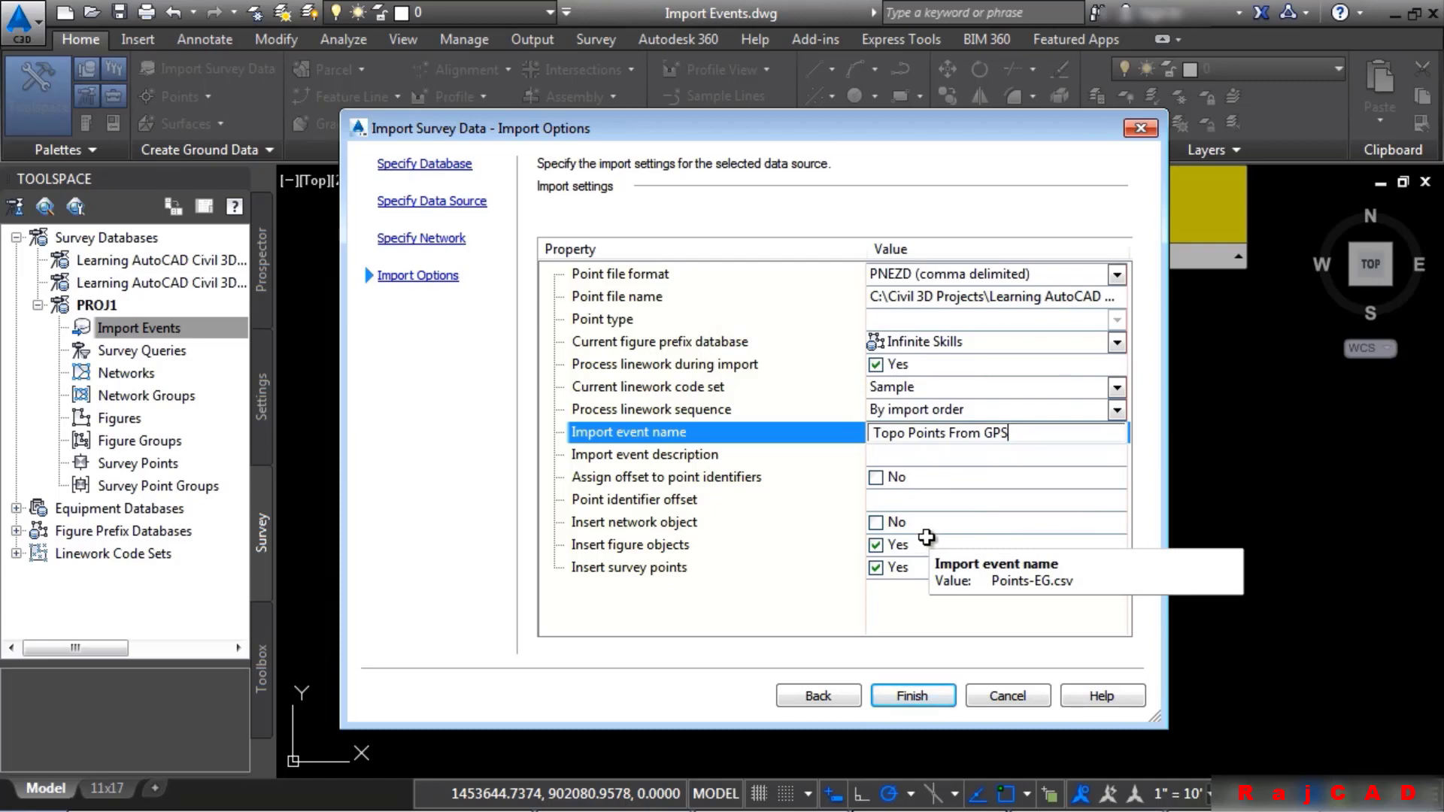
# Step: Finish the GPS import, inspect the corridor's points and figures, and select Import Events
pyautogui.click(912, 694)
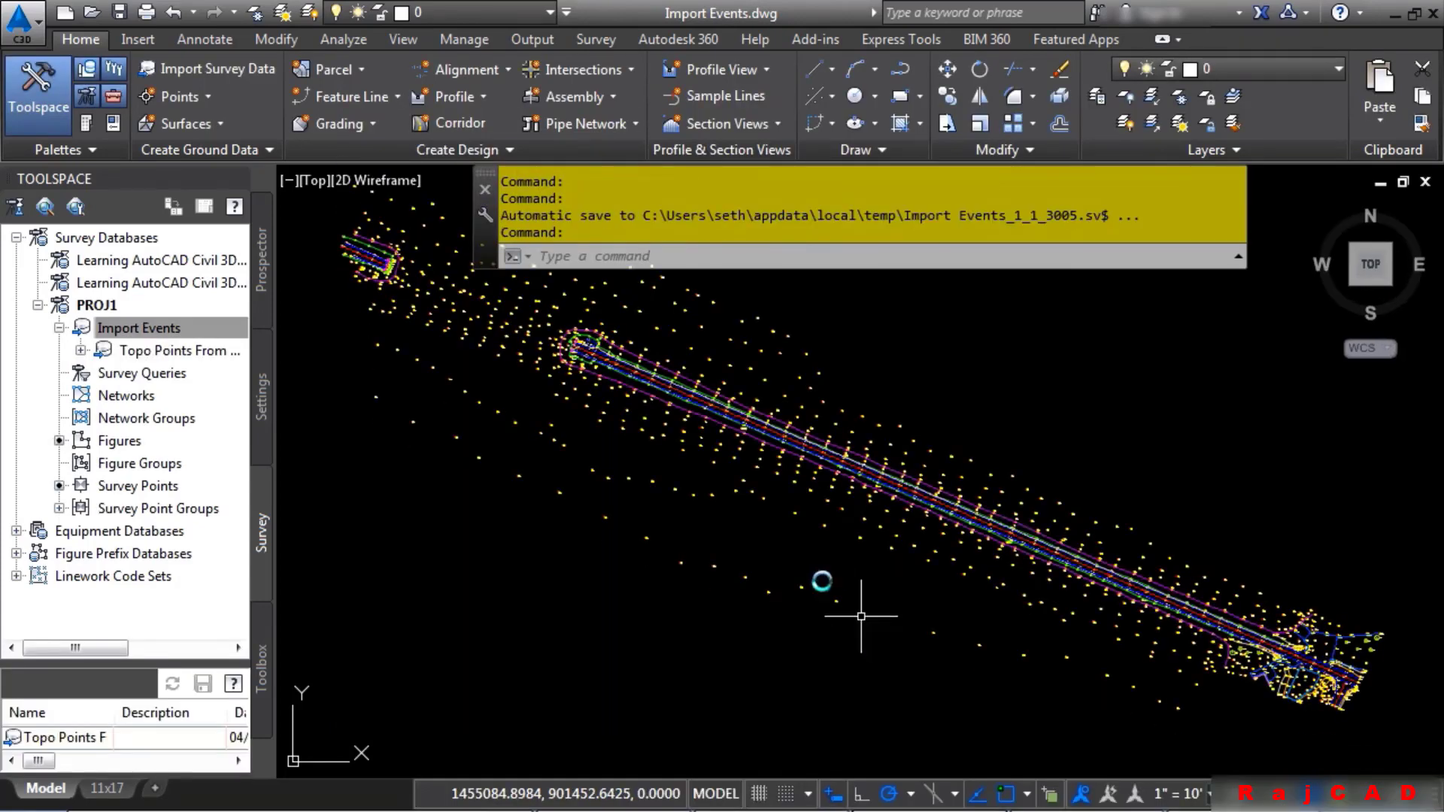
pyautogui.scroll(6, 647, 322)
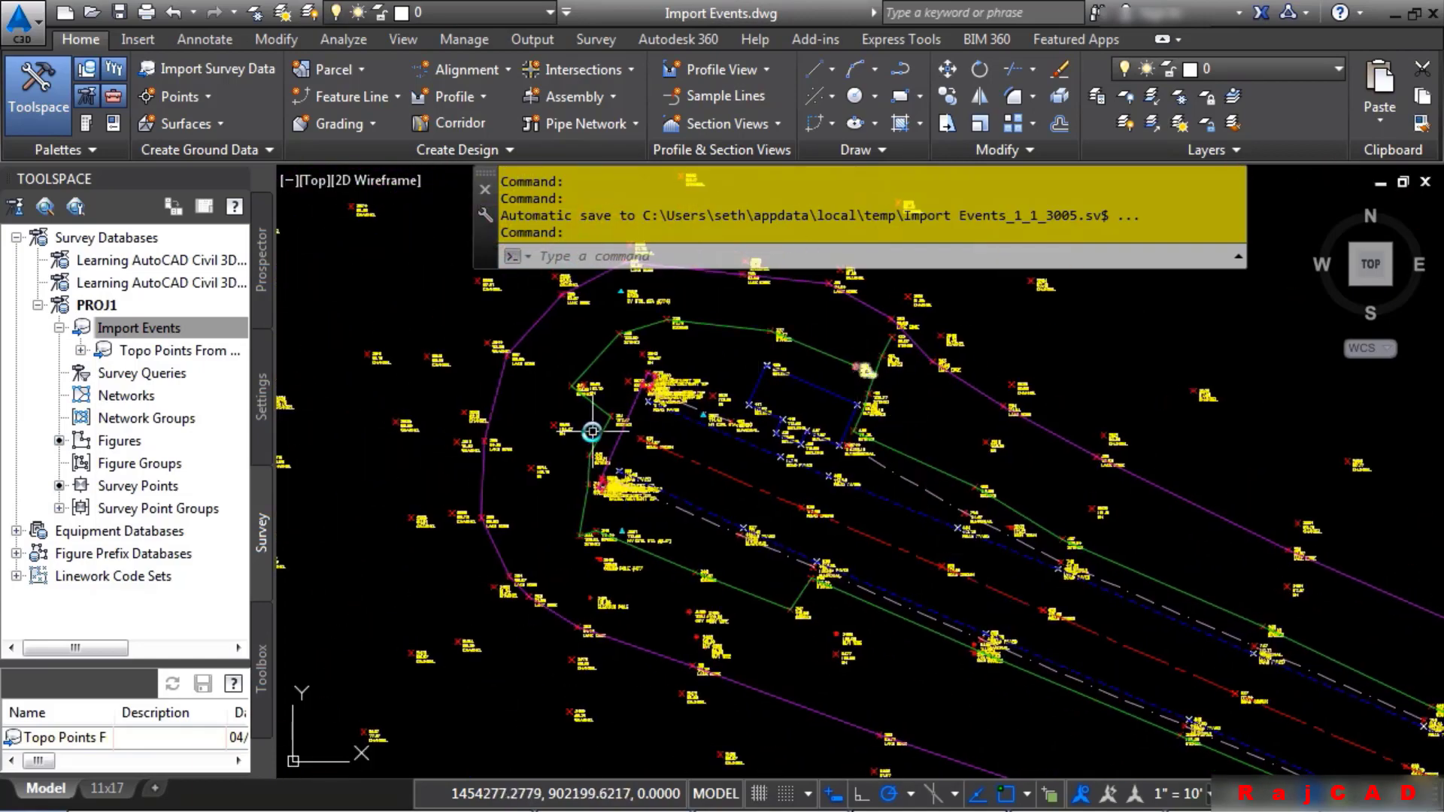
pyautogui.scroll(-2, 590, 429)
pyautogui.scroll(-3, 637, 462)
pyautogui.scroll(-2, 636, 463)
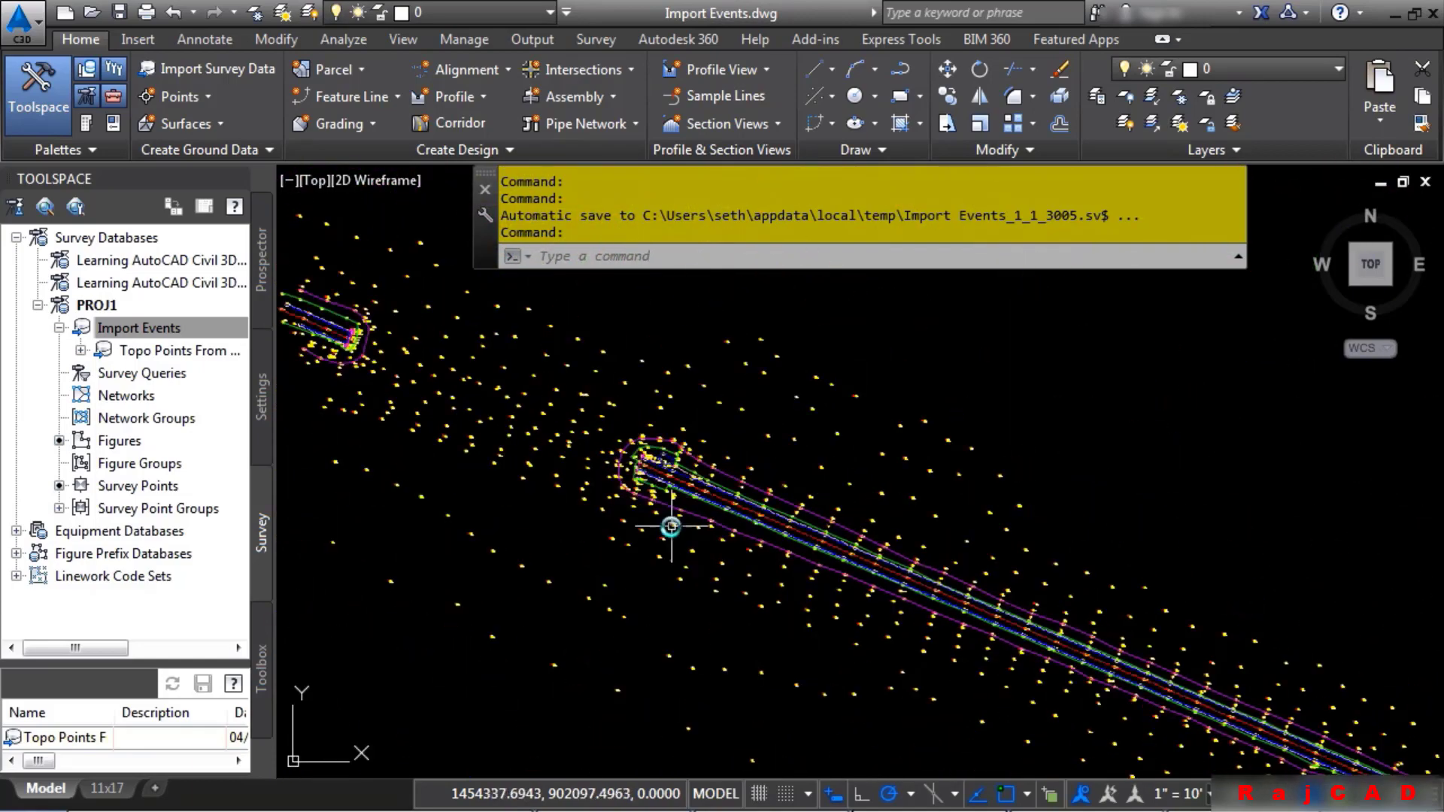
pyautogui.moveTo(667, 522); pyautogui.dragTo(1009, 538, button='middle')
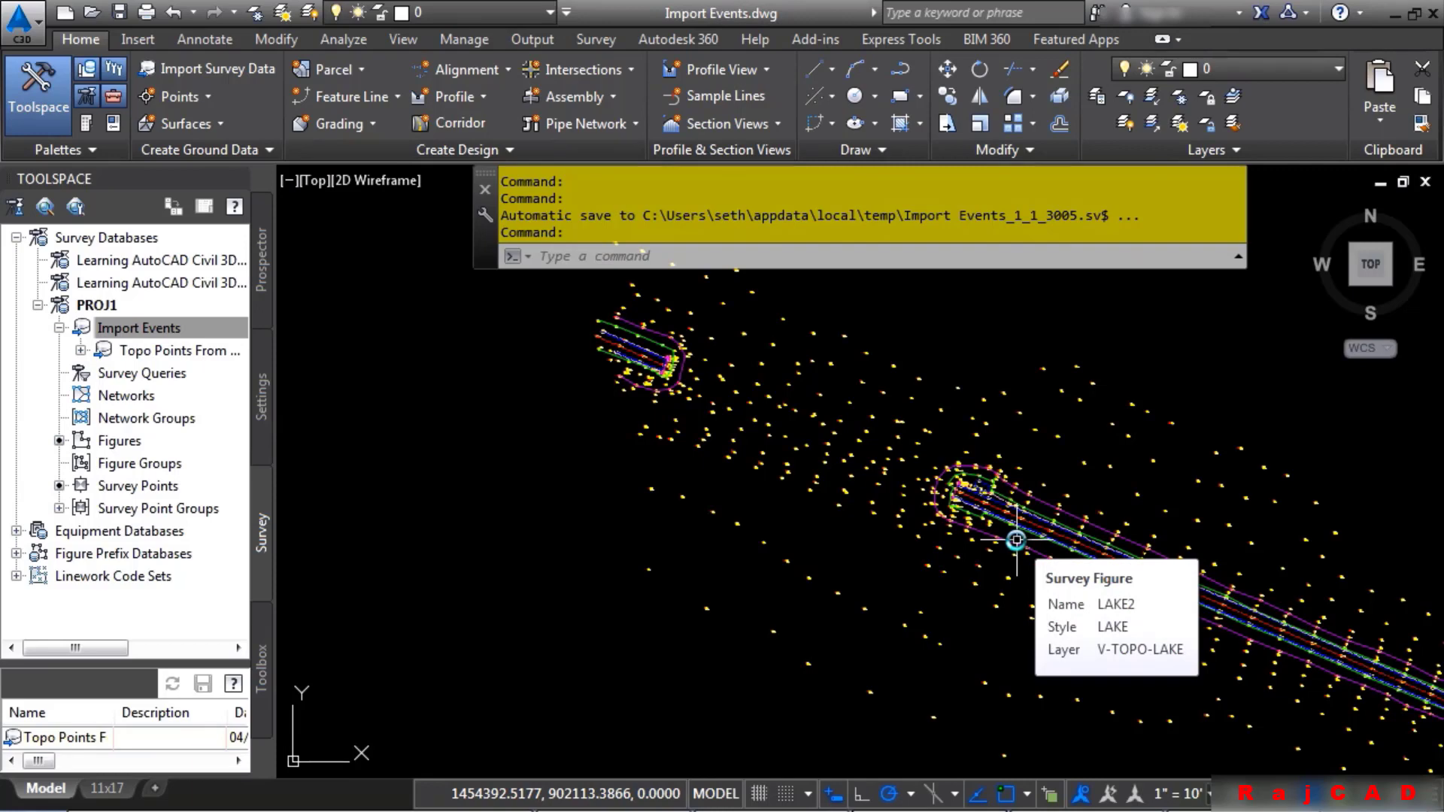
pyautogui.click(134, 331)
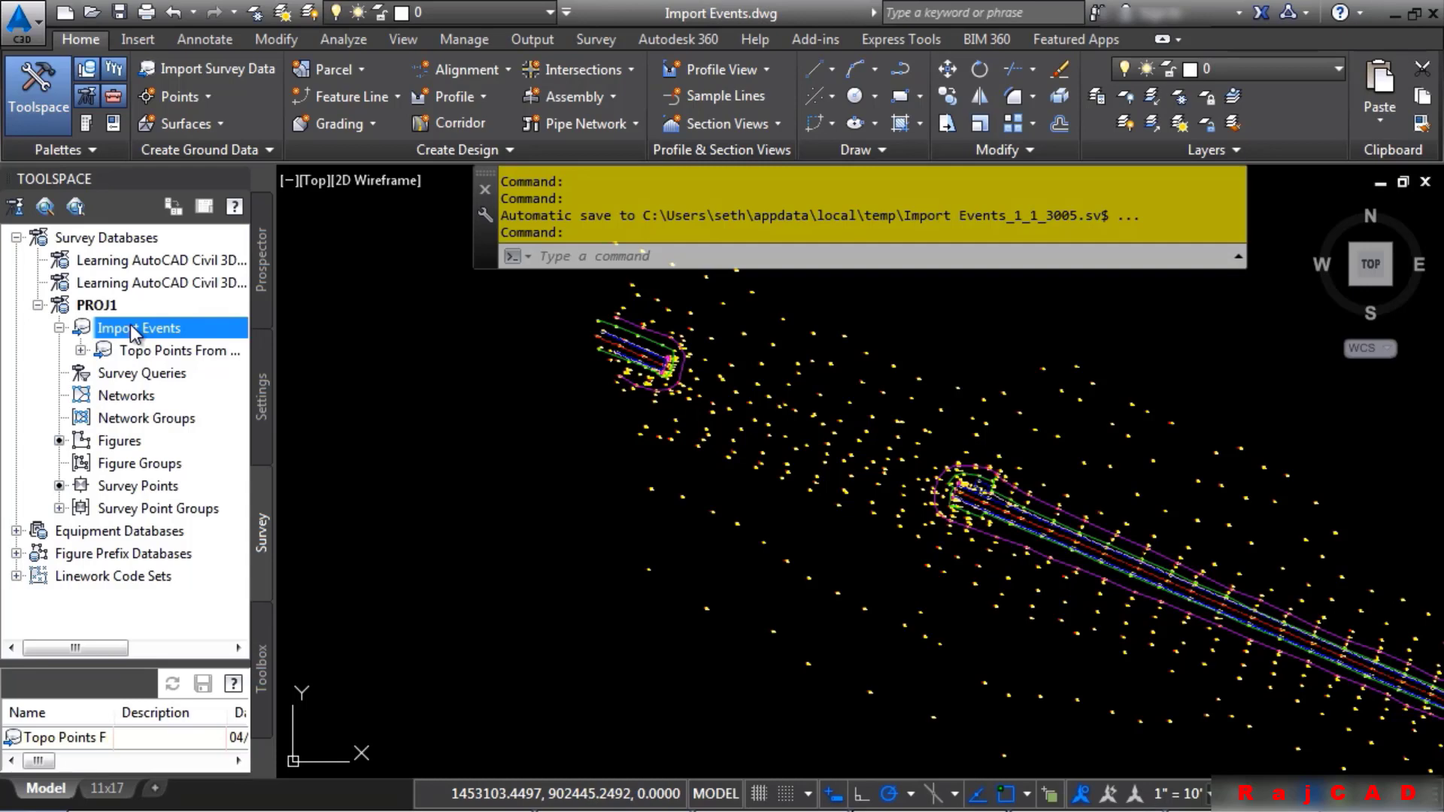
# Step: Start a second survey data import using Bridge Points.csv as the point file
pyautogui.rightClick(130, 323)
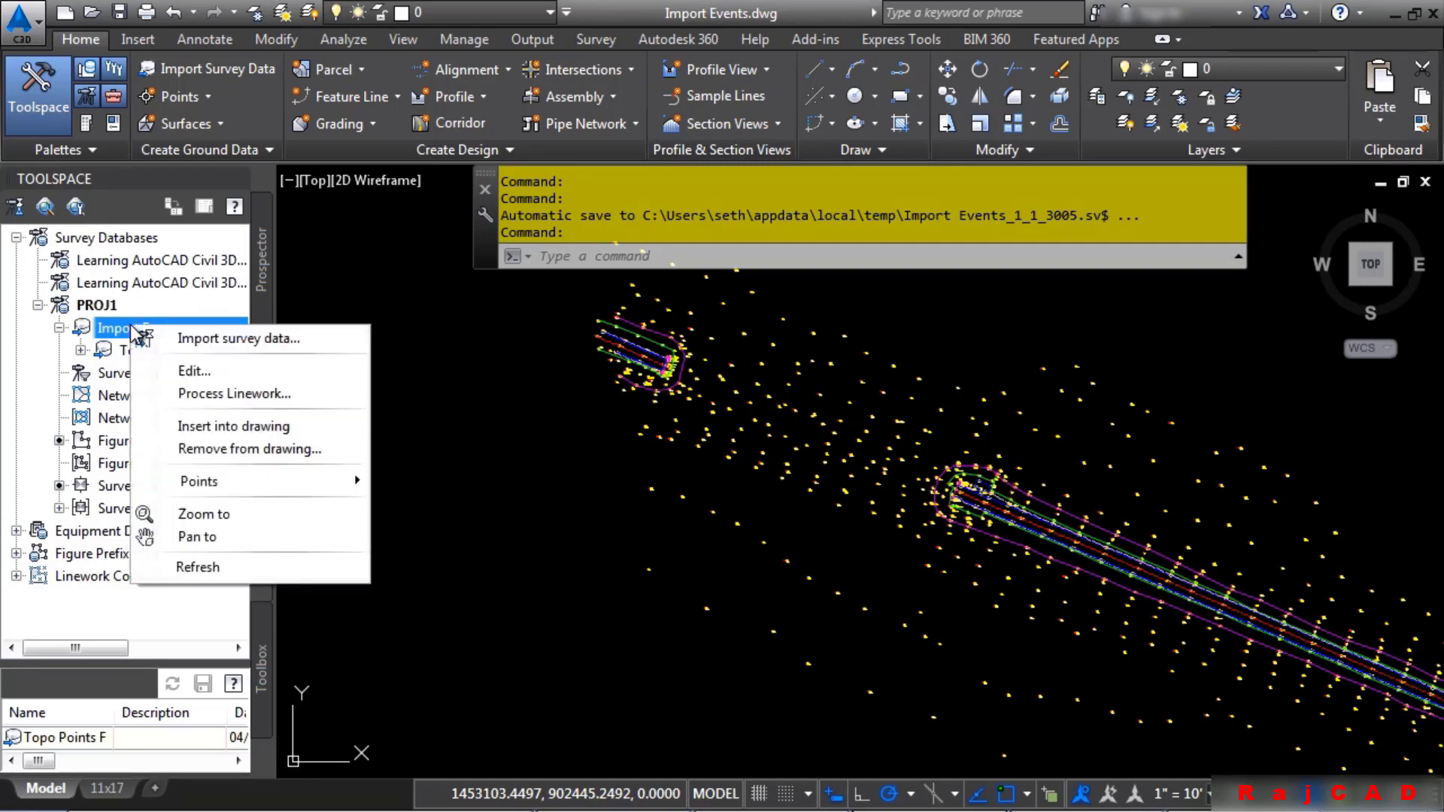
pyautogui.click(251, 339)
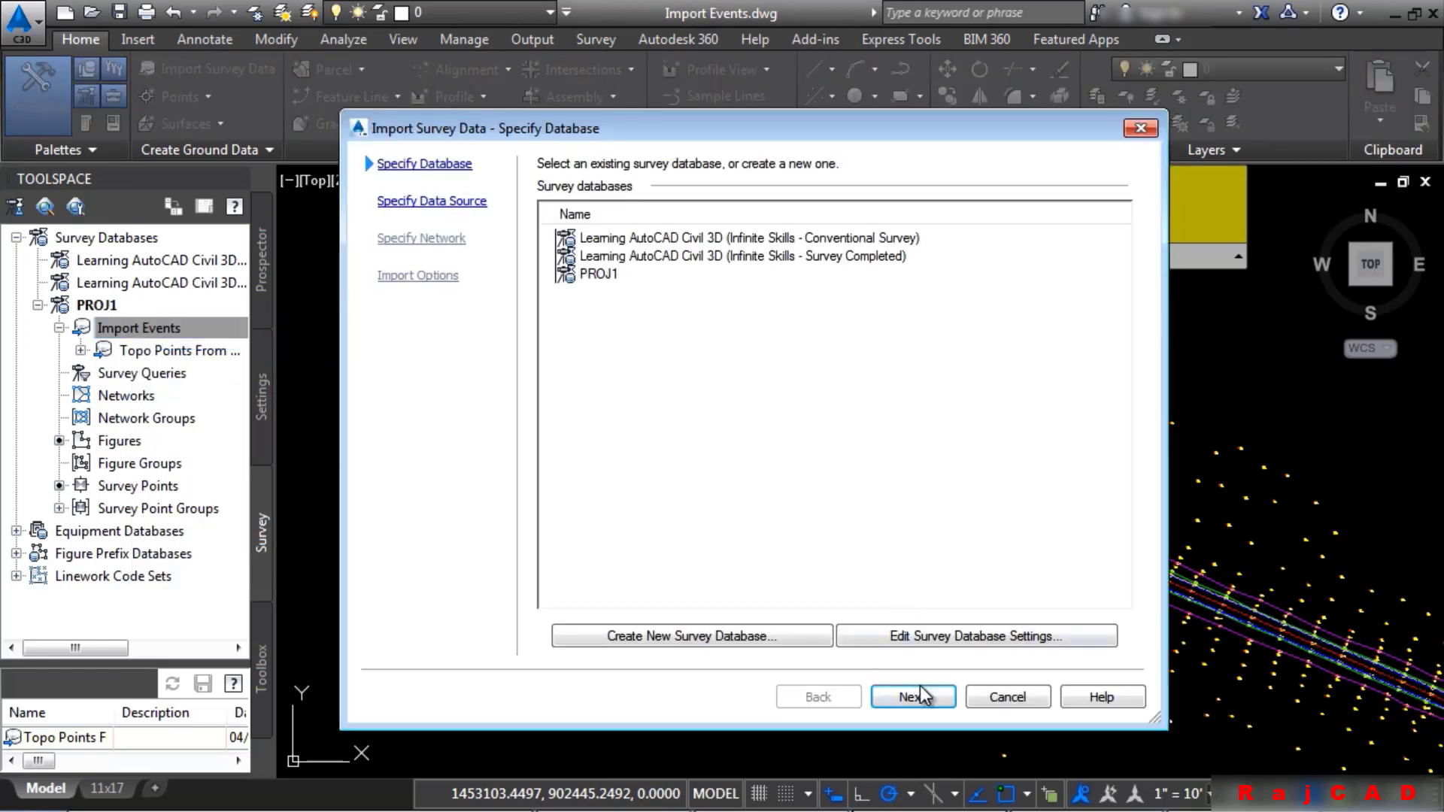
pyautogui.click(913, 696)
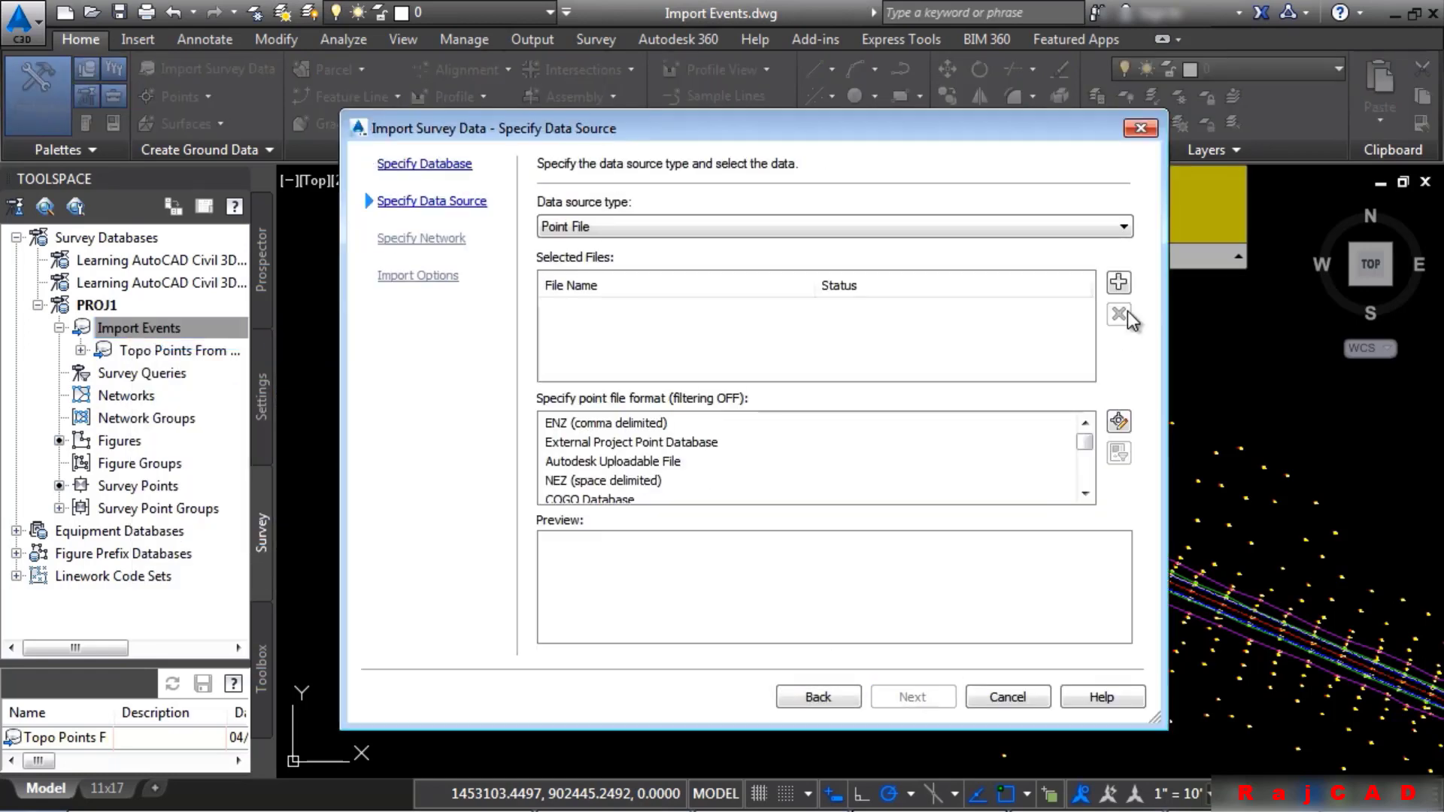
pyautogui.click(1118, 282)
pyautogui.click(620, 211)
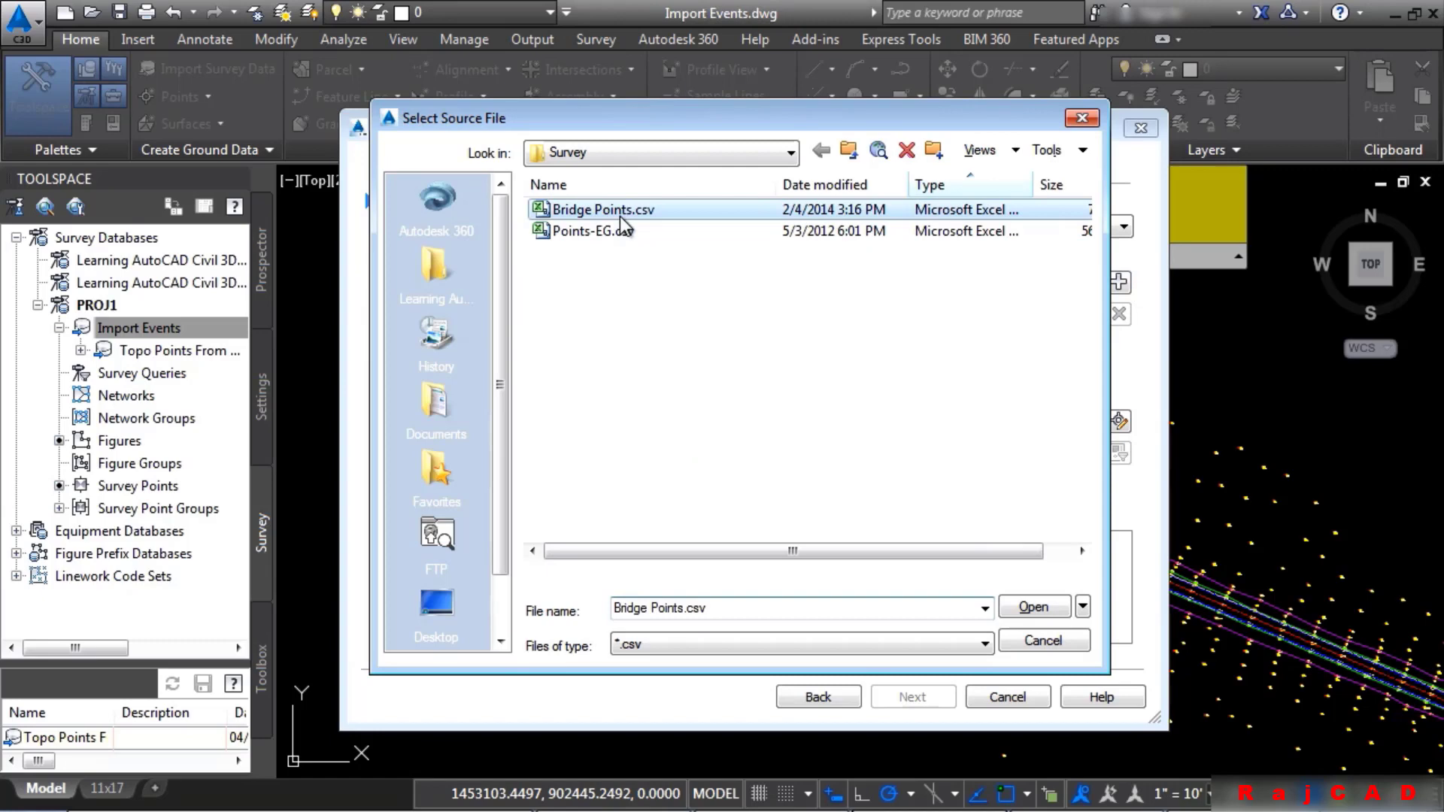
pyautogui.click(1041, 608)
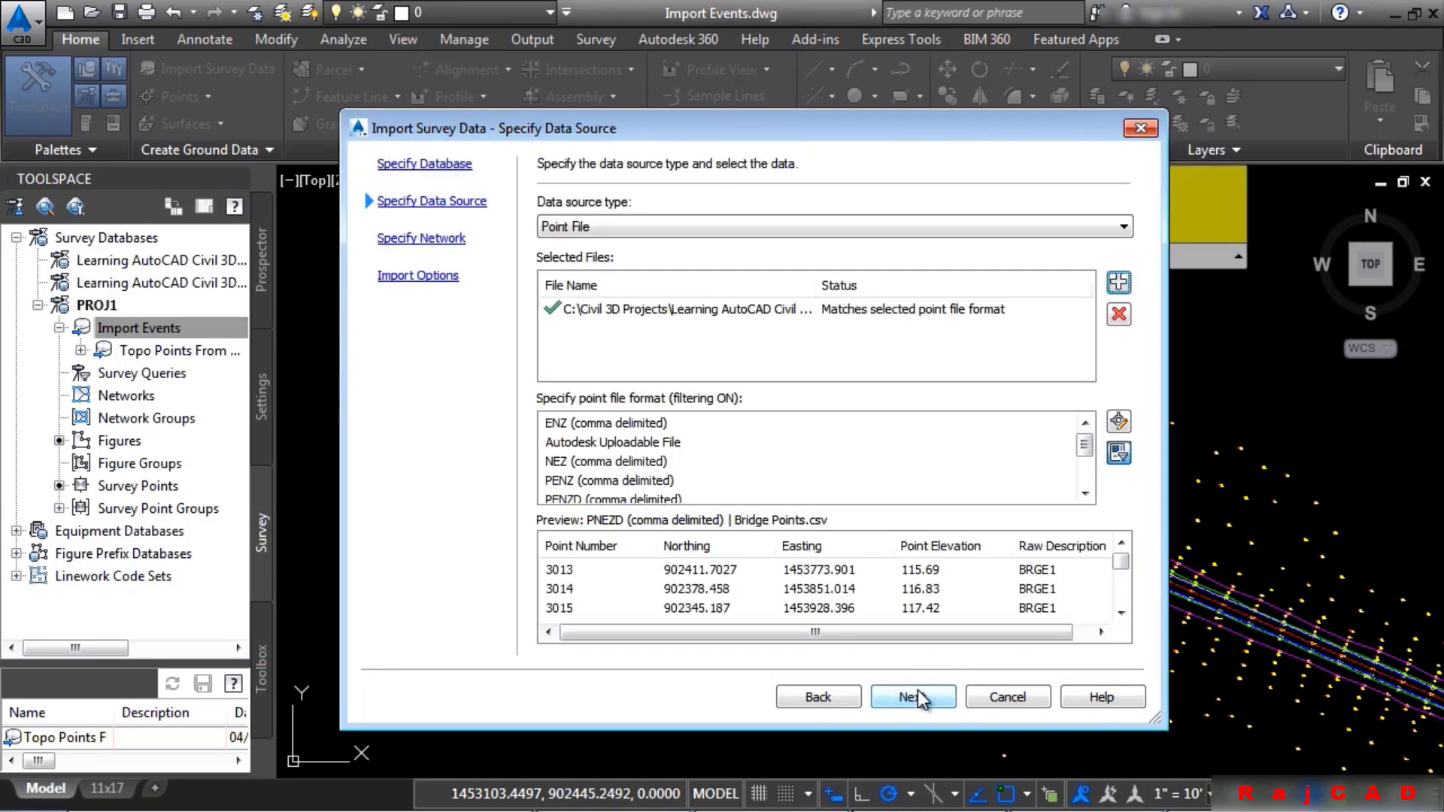
# Step: Advance past the network step to Import Options and begin entering the new event name
pyautogui.moveTo(1083, 444); pyautogui.dragTo(1086, 477)
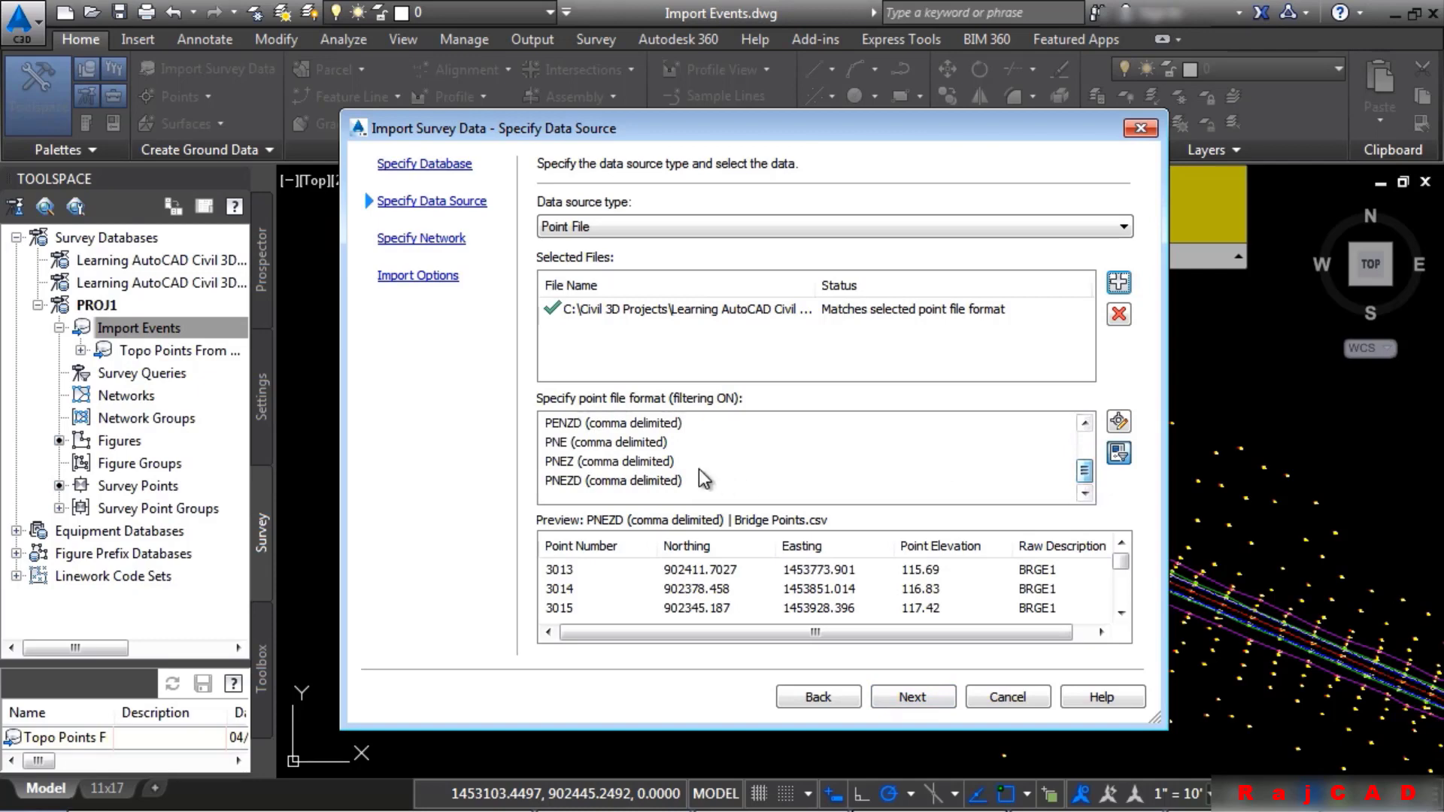
pyautogui.click(928, 700)
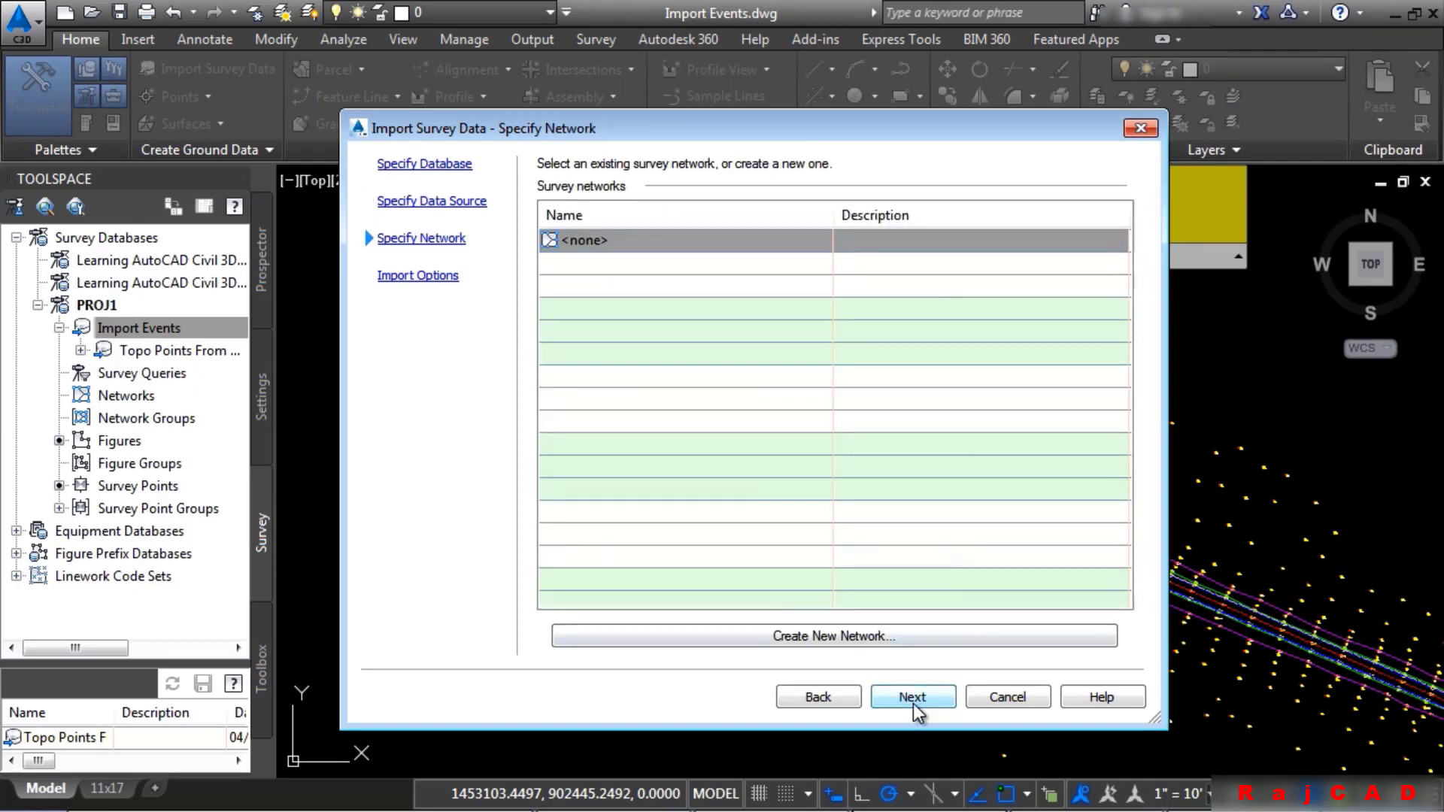
pyautogui.click(912, 700)
pyautogui.click(983, 434)
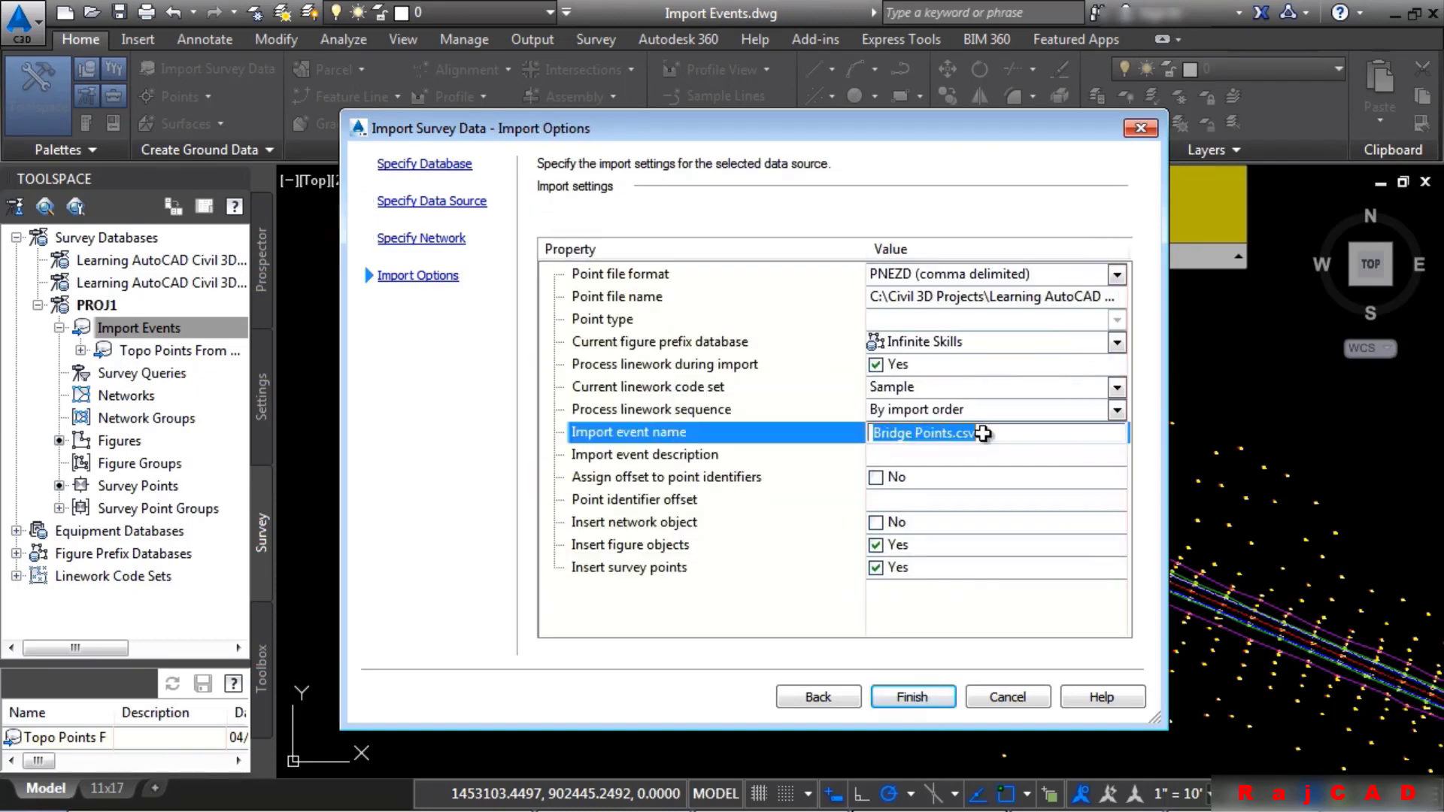
pyautogui.write('B')
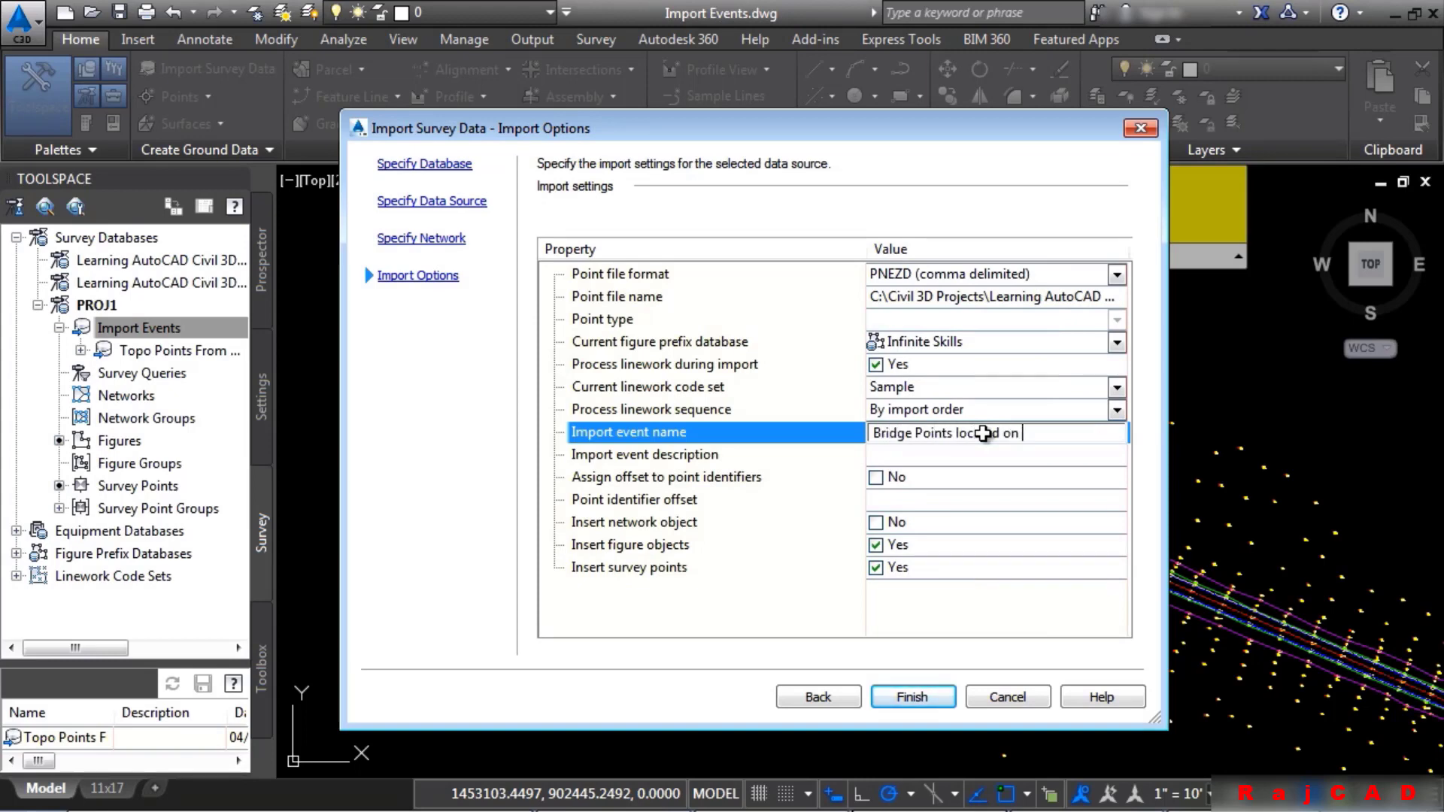
# Step: Finish the bridge import, resolve duplicate point numbers, and read the 28 point-conflict warnings
pyautogui.click(924, 693)
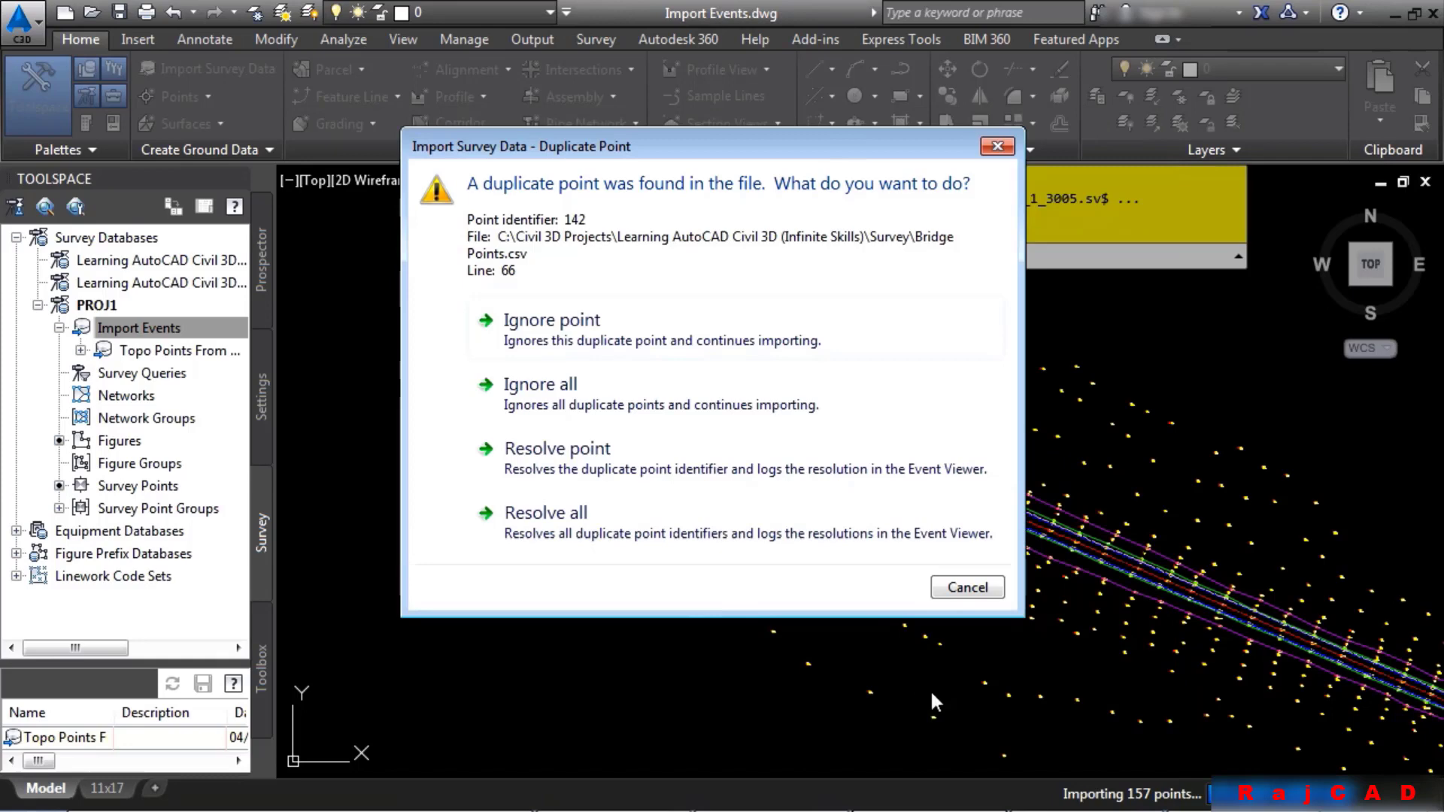
pyautogui.click(563, 516)
pyautogui.scroll(3, 561, 515)
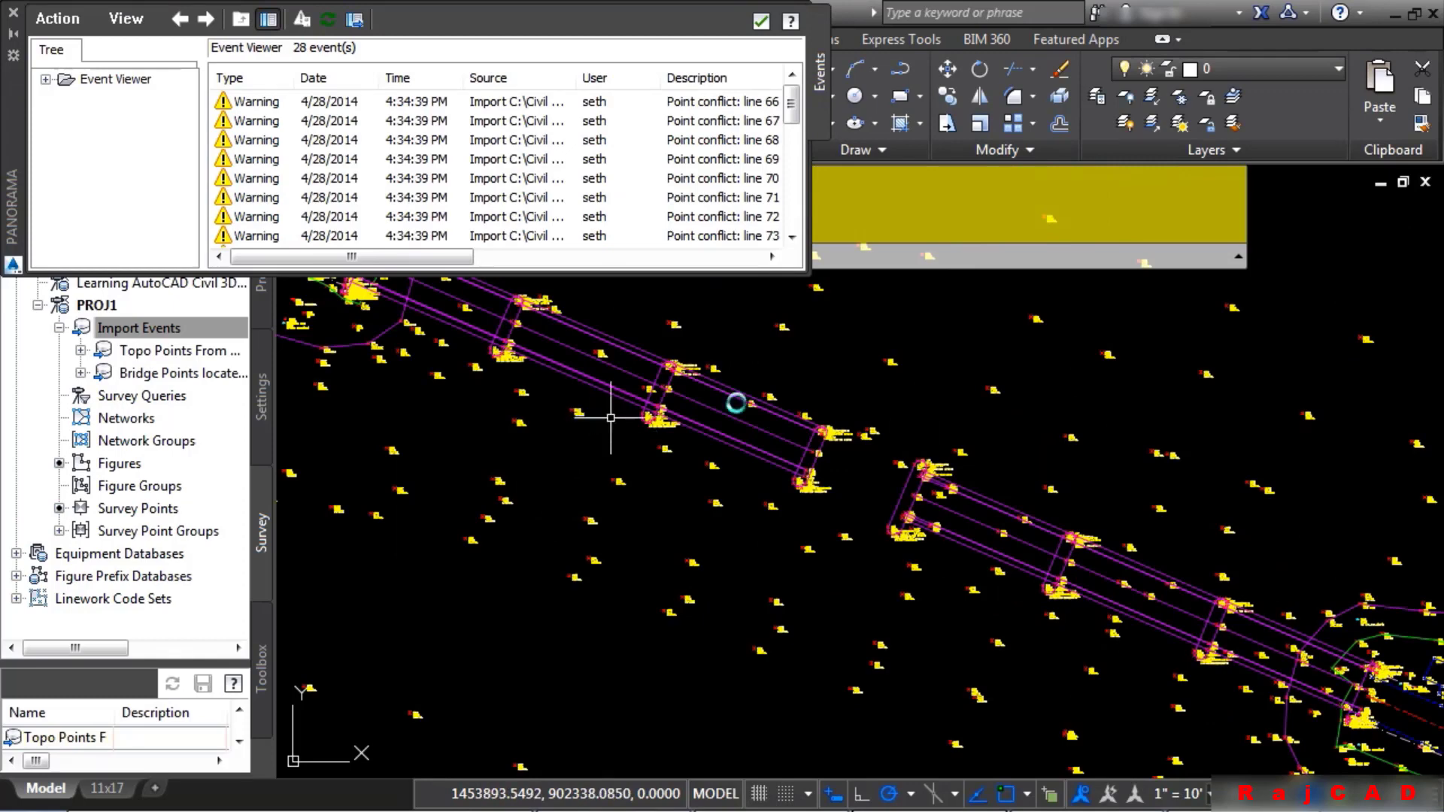
pyautogui.scroll(5, 675, 382)
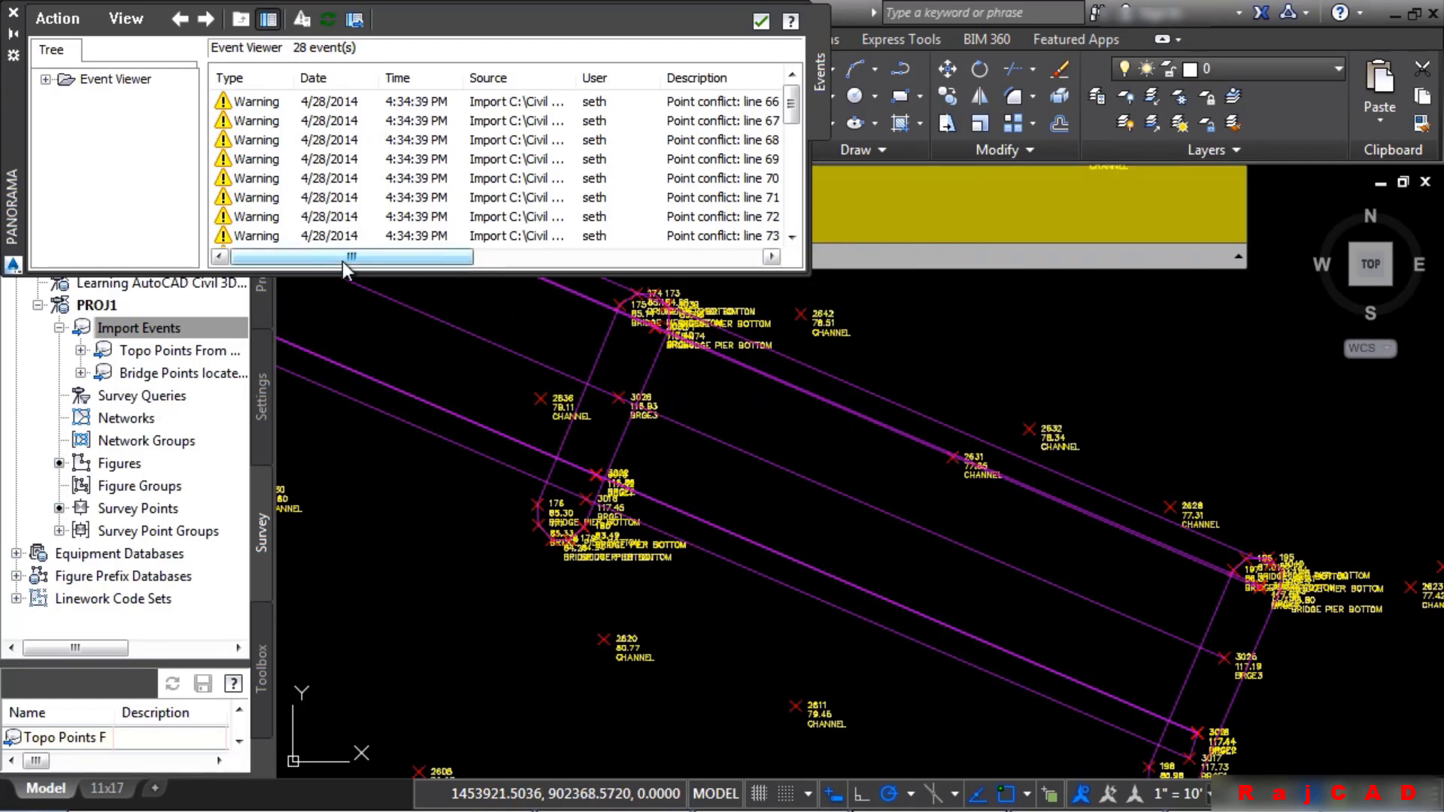
pyautogui.moveTo(361, 257); pyautogui.dragTo(651, 267)
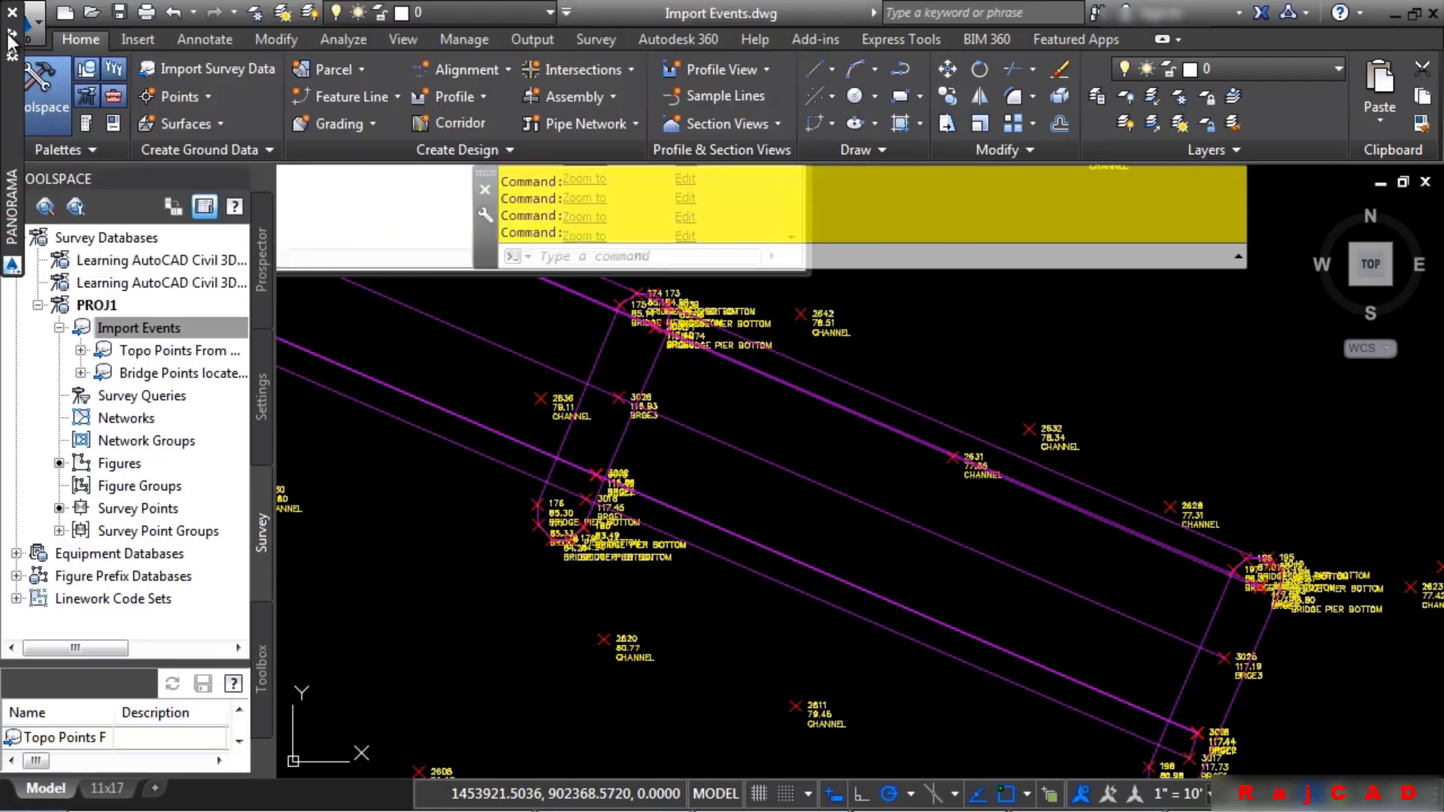
# Step: Orbit into a tilted 3D Custom View and zoom out to see the bridge points in elevation
pyautogui.scroll(-2, 635, 474)
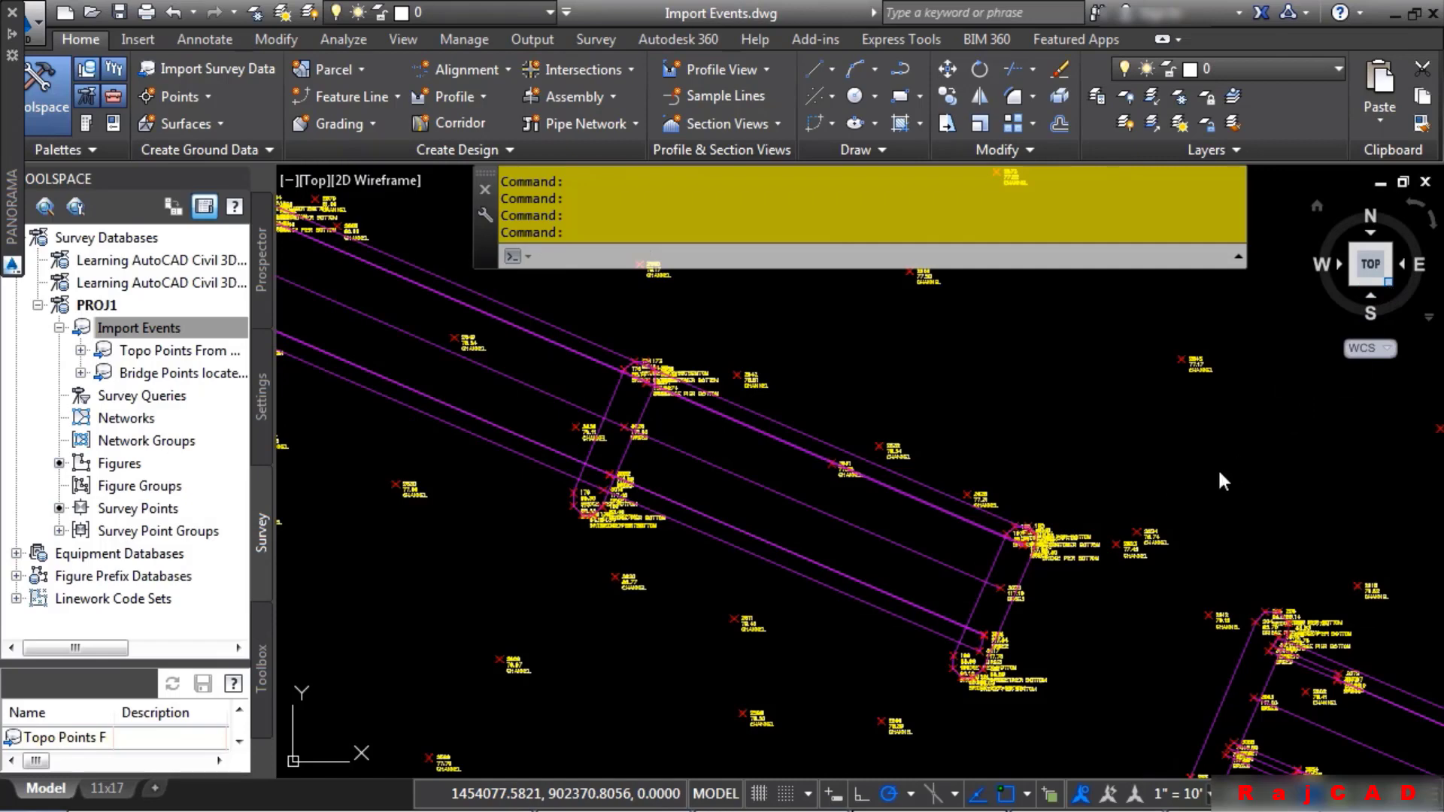
pyautogui.keyDown('shift'); pyautogui.moveTo(1217, 468); pyautogui.dragTo(944, 489, button='middle'); pyautogui.keyUp('shift')
pyautogui.scroll(-2, 944, 489)
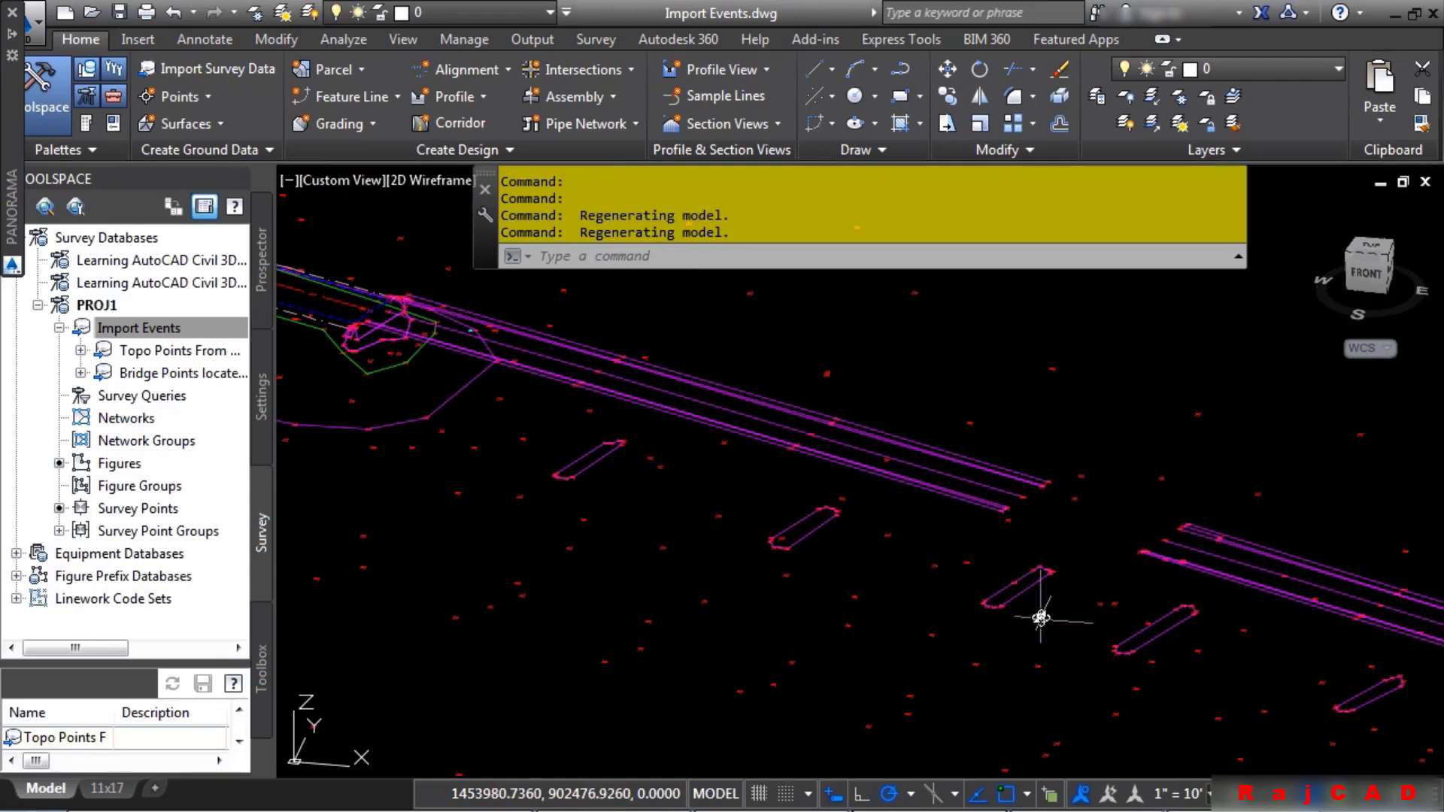
# Step: Open the Bridge Points import event's properties and its source CSV in Notepad
pyautogui.rightClick(142, 376)
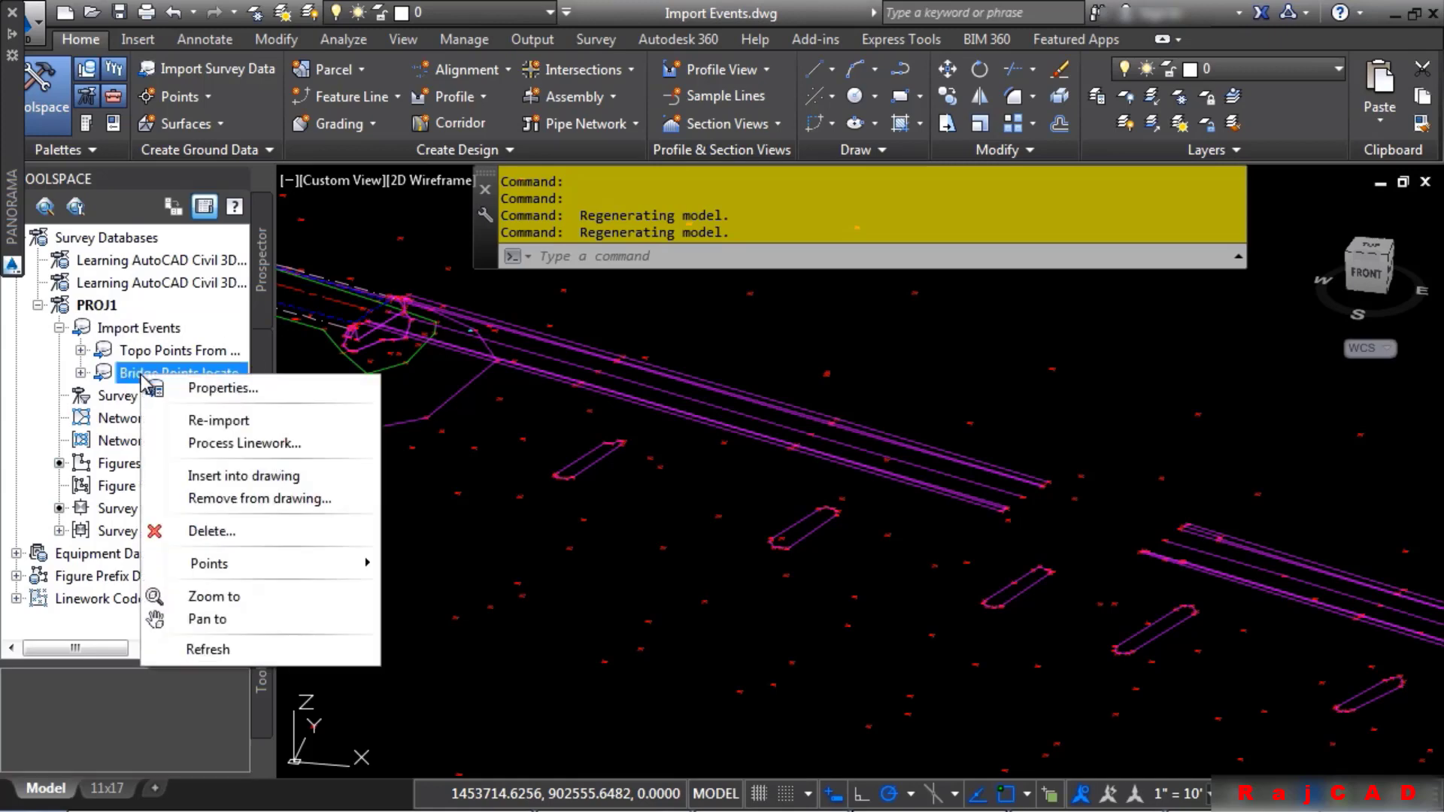
pyautogui.click(218, 387)
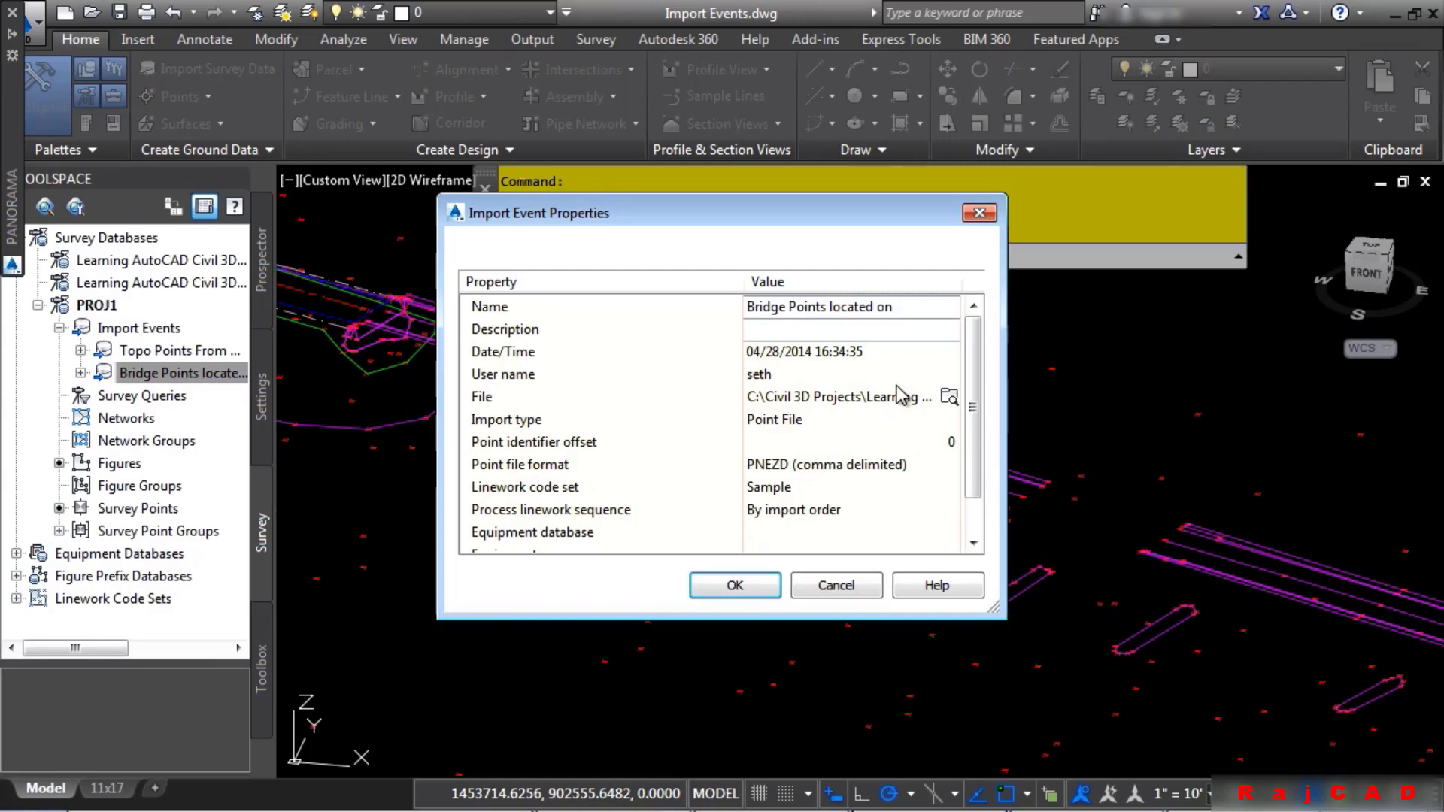
pyautogui.click(949, 399)
pyautogui.scroll(-20, 540, 451)
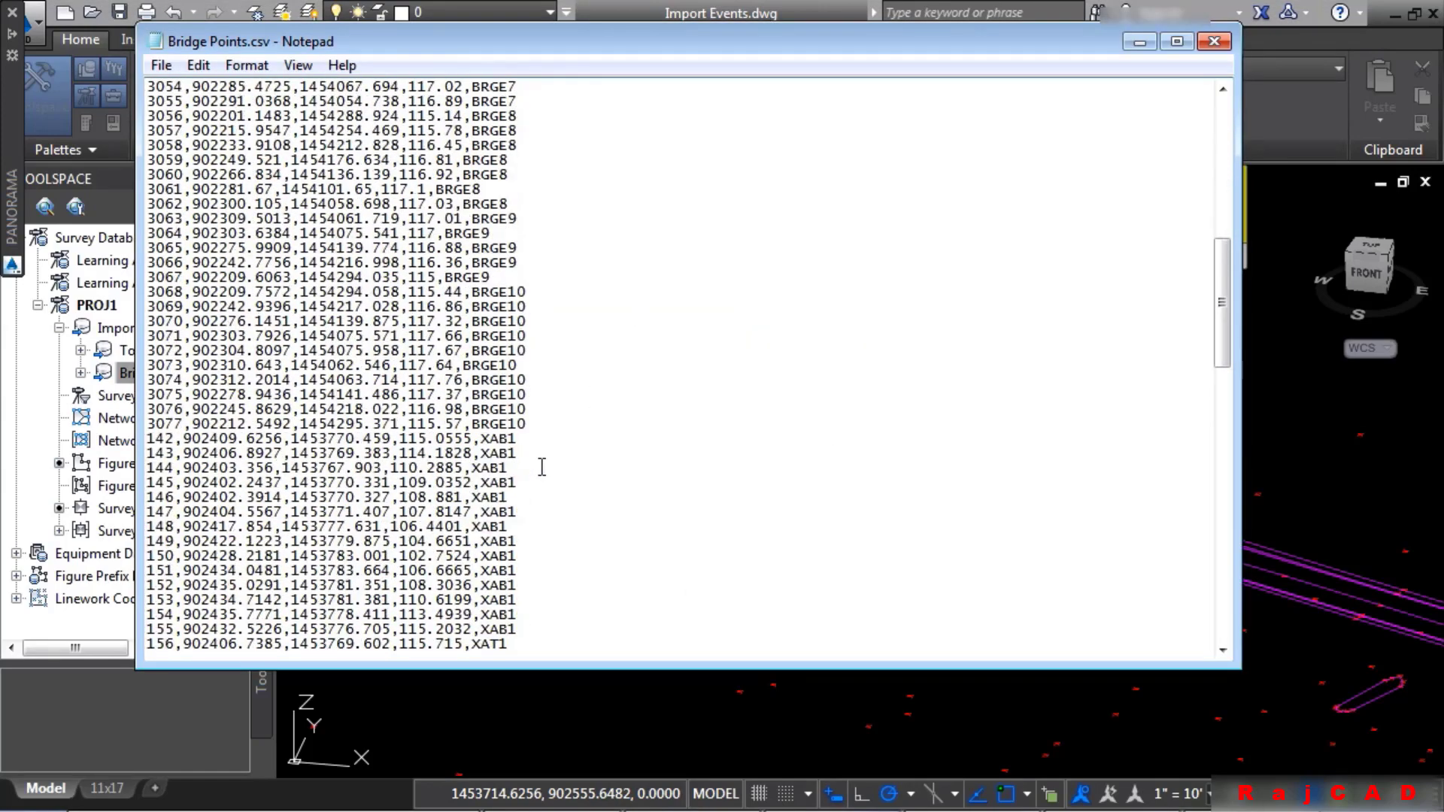
pyautogui.scroll(1, 543, 163)
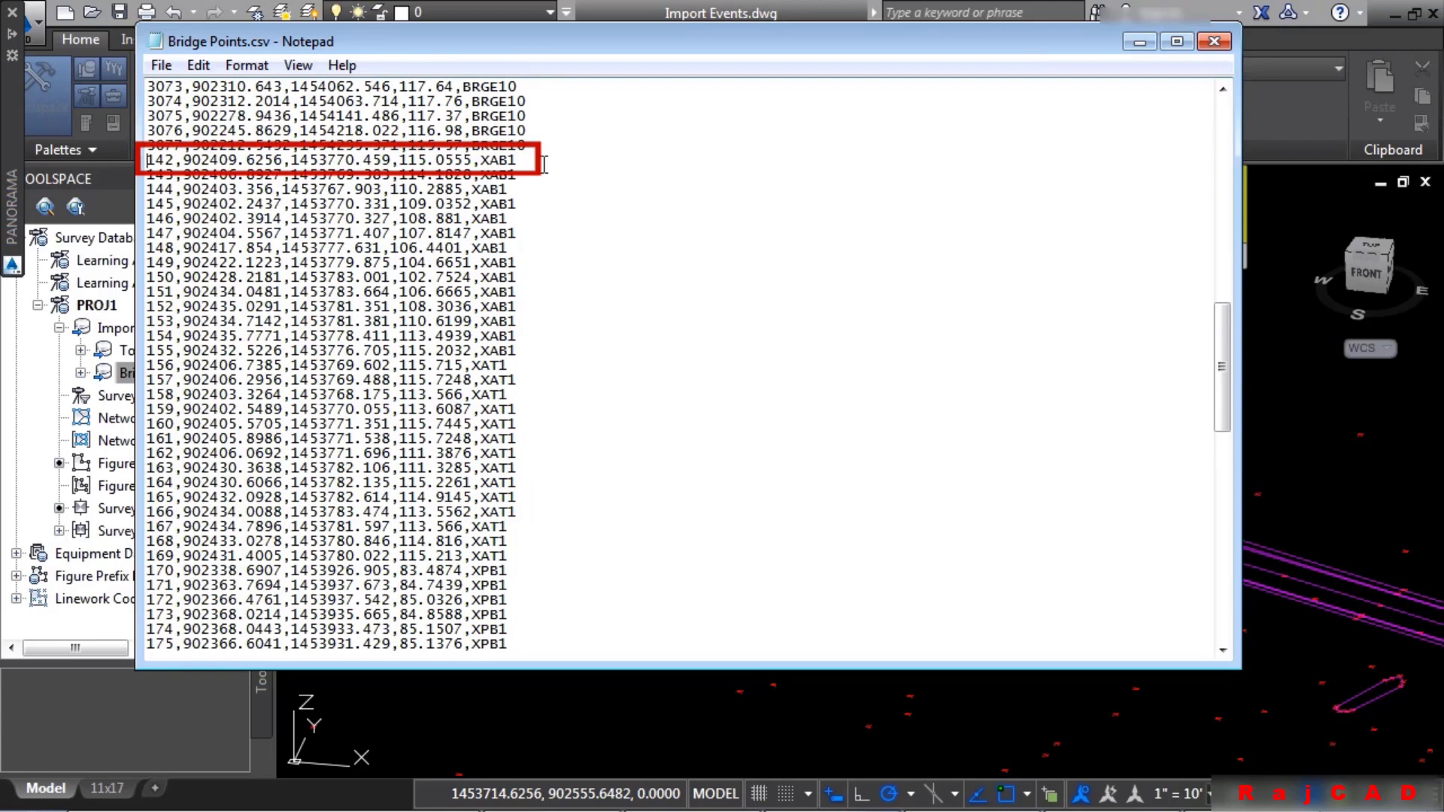
# Step: Delete pier rows 142–235, save Bridge Points.csv, then close Notepad and the properties dialog
pyautogui.hotkey('ctrl', 'a')
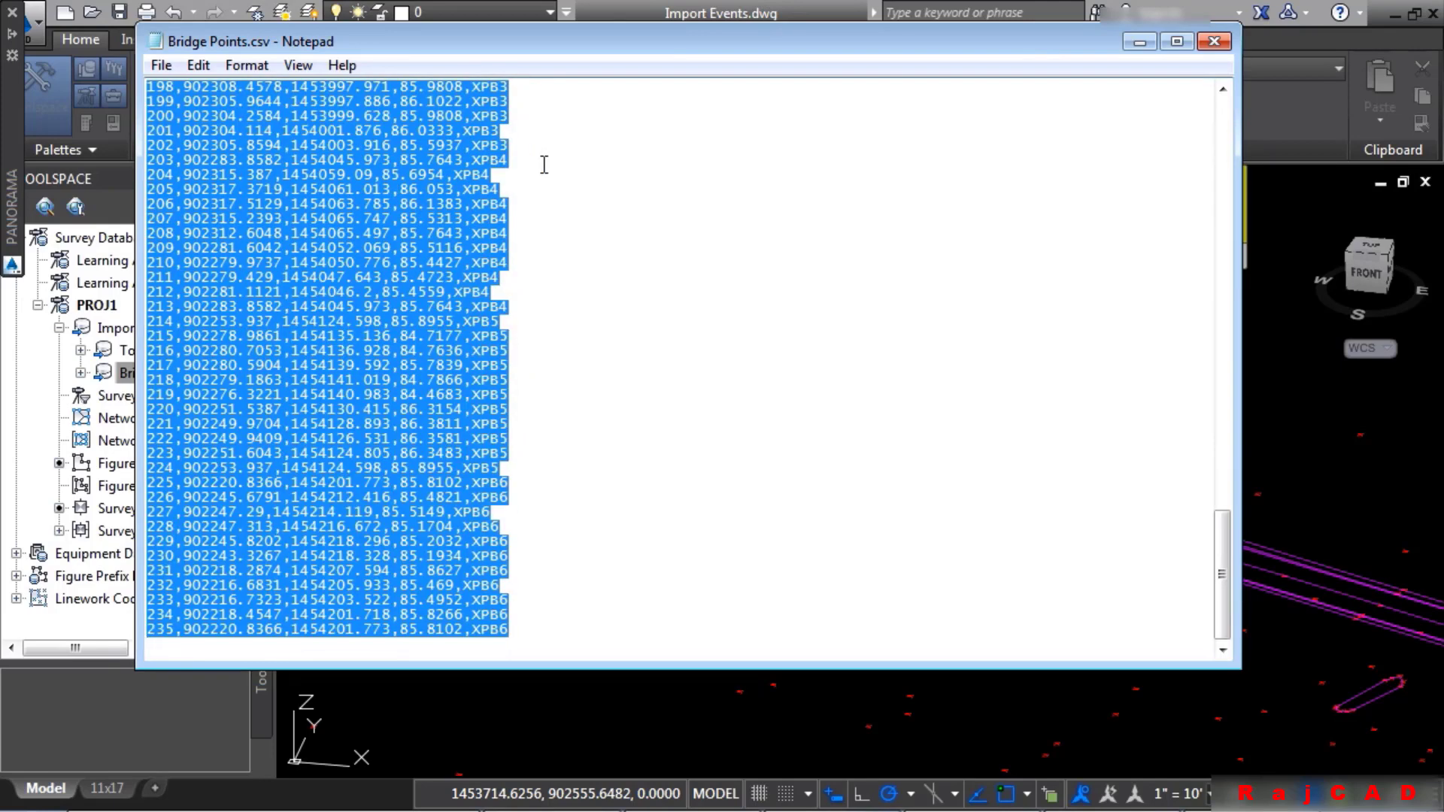
pyautogui.hotkey('ctrl', 'v')
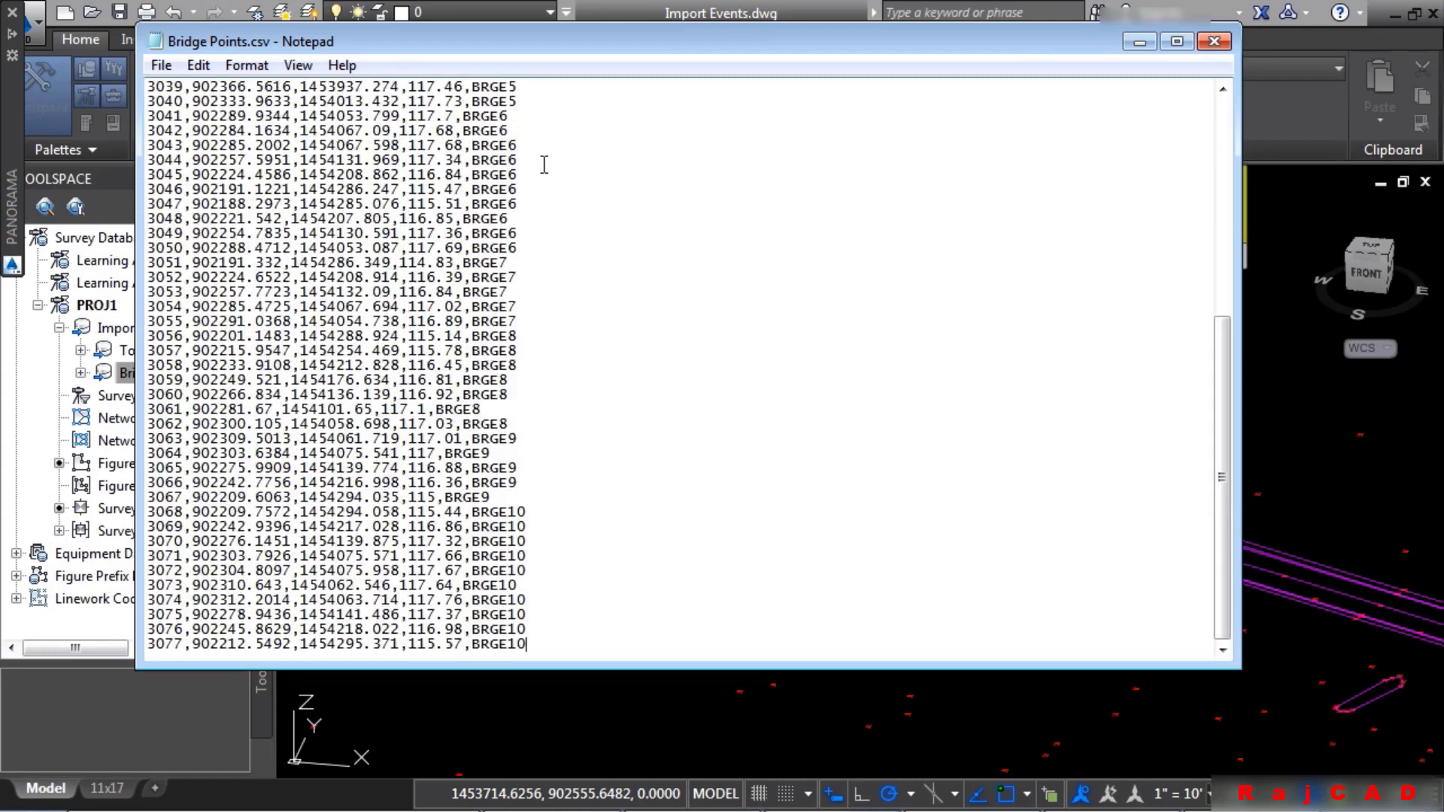
pyautogui.click(167, 70)
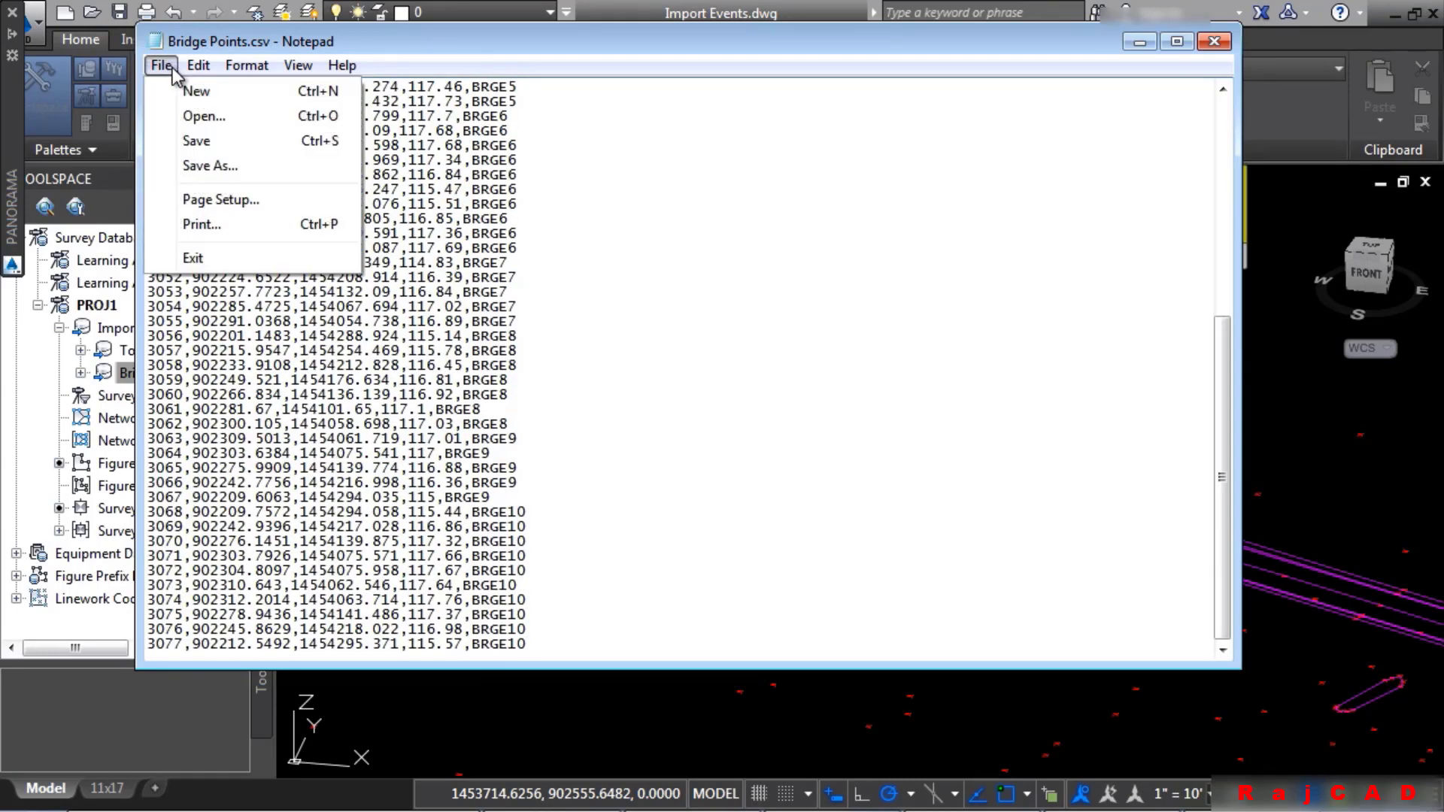
pyautogui.click(202, 140)
pyautogui.click(1293, 380)
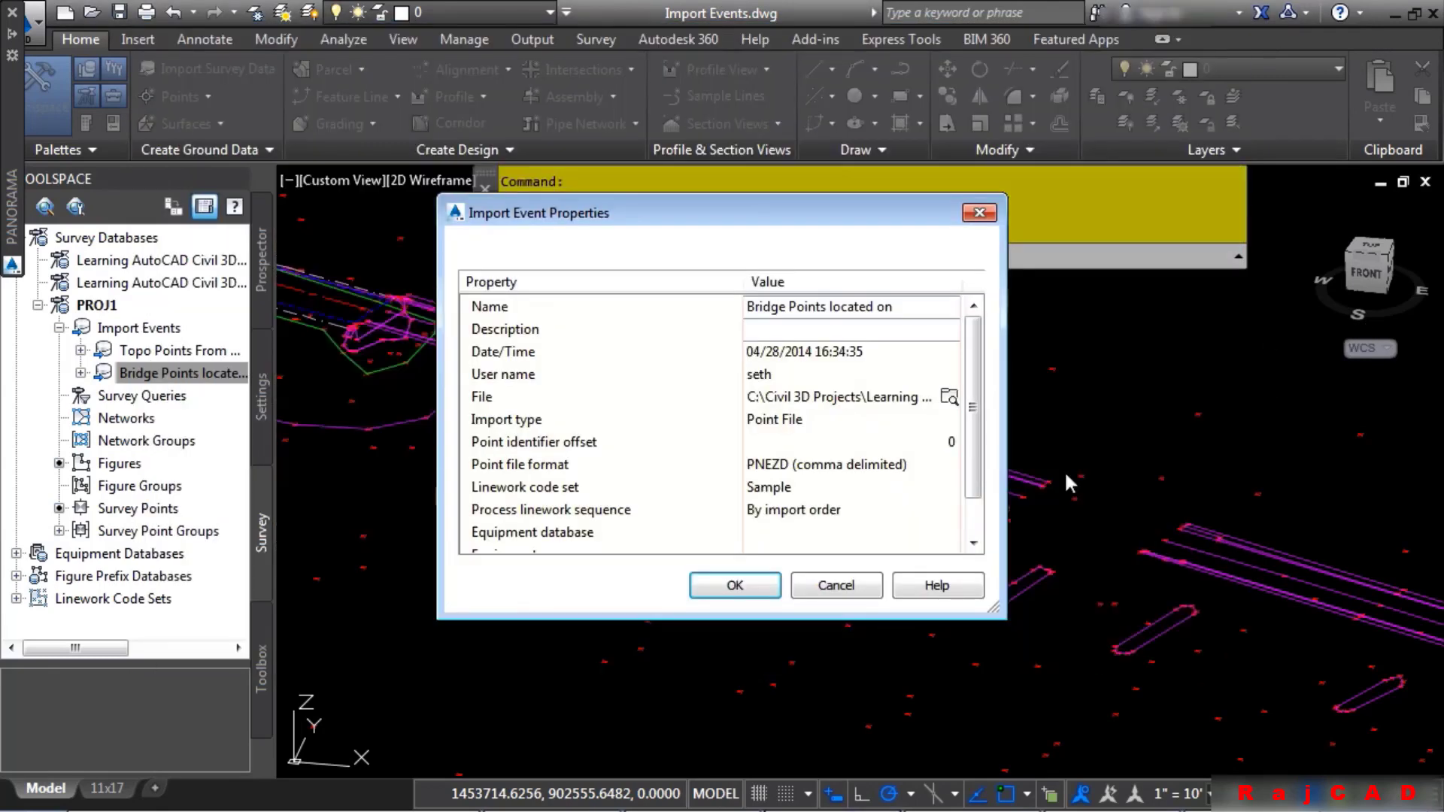
pyautogui.click(835, 585)
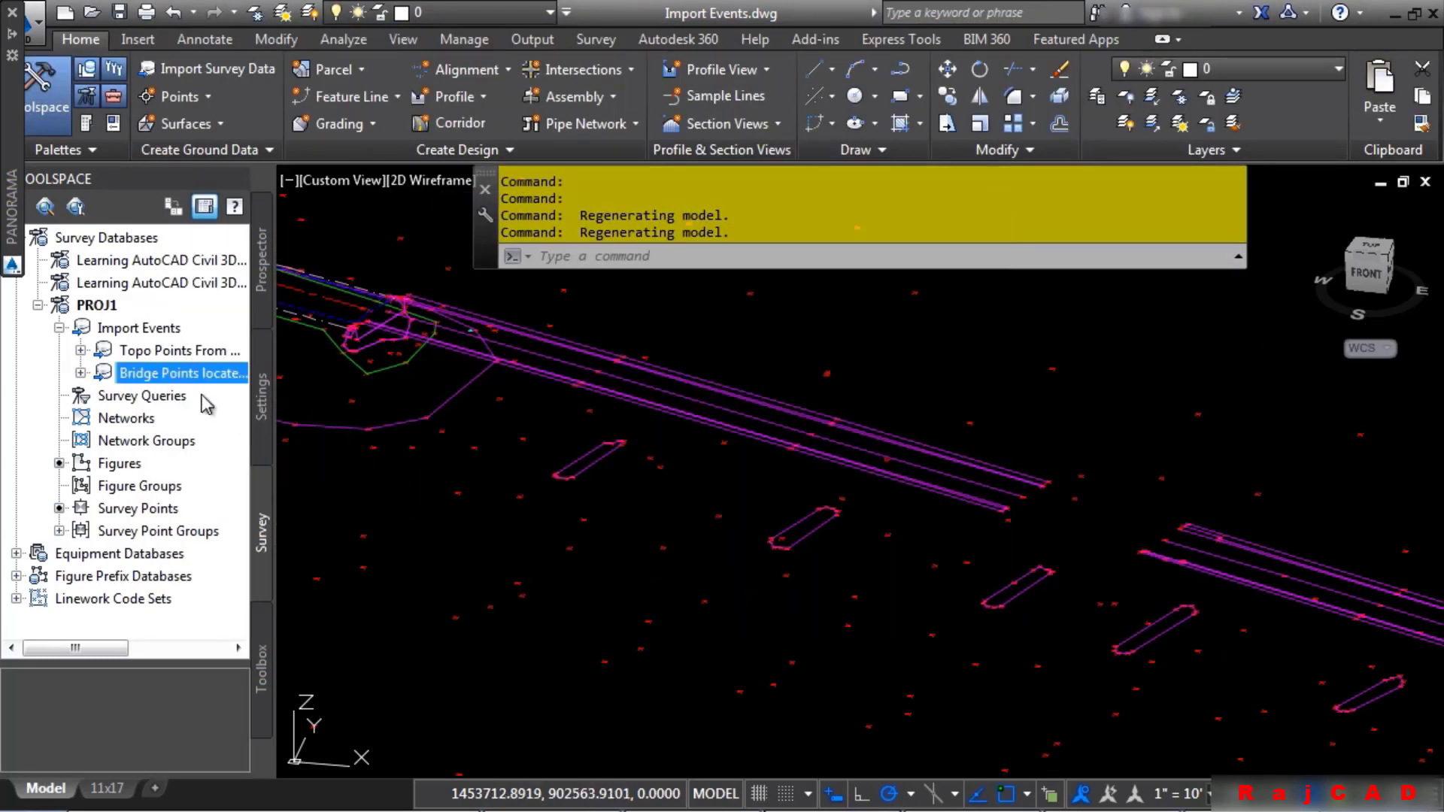
# Step: Re-import the Bridge Points event, overwriting all duplicate point numbers
pyautogui.rightClick(174, 376)
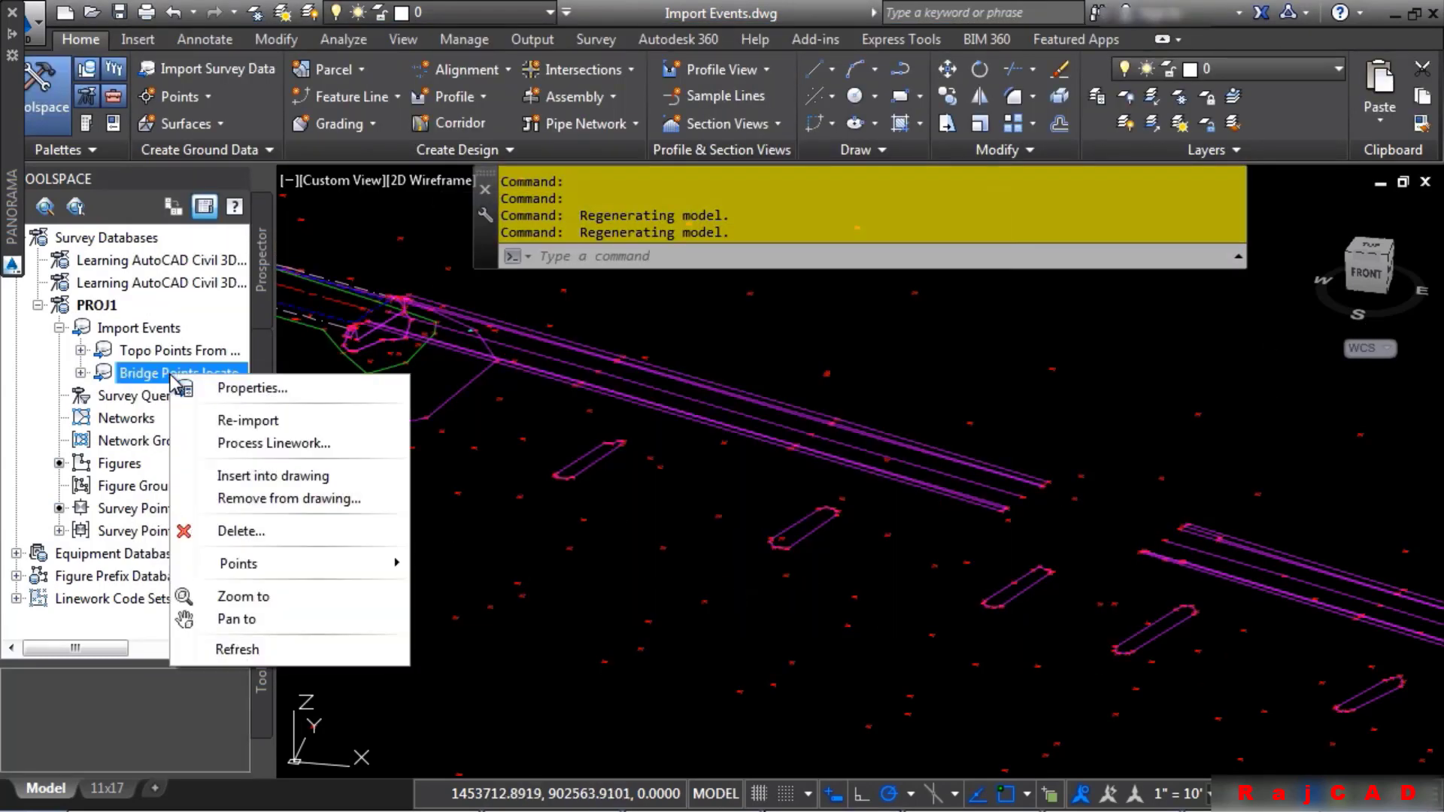
pyautogui.click(225, 420)
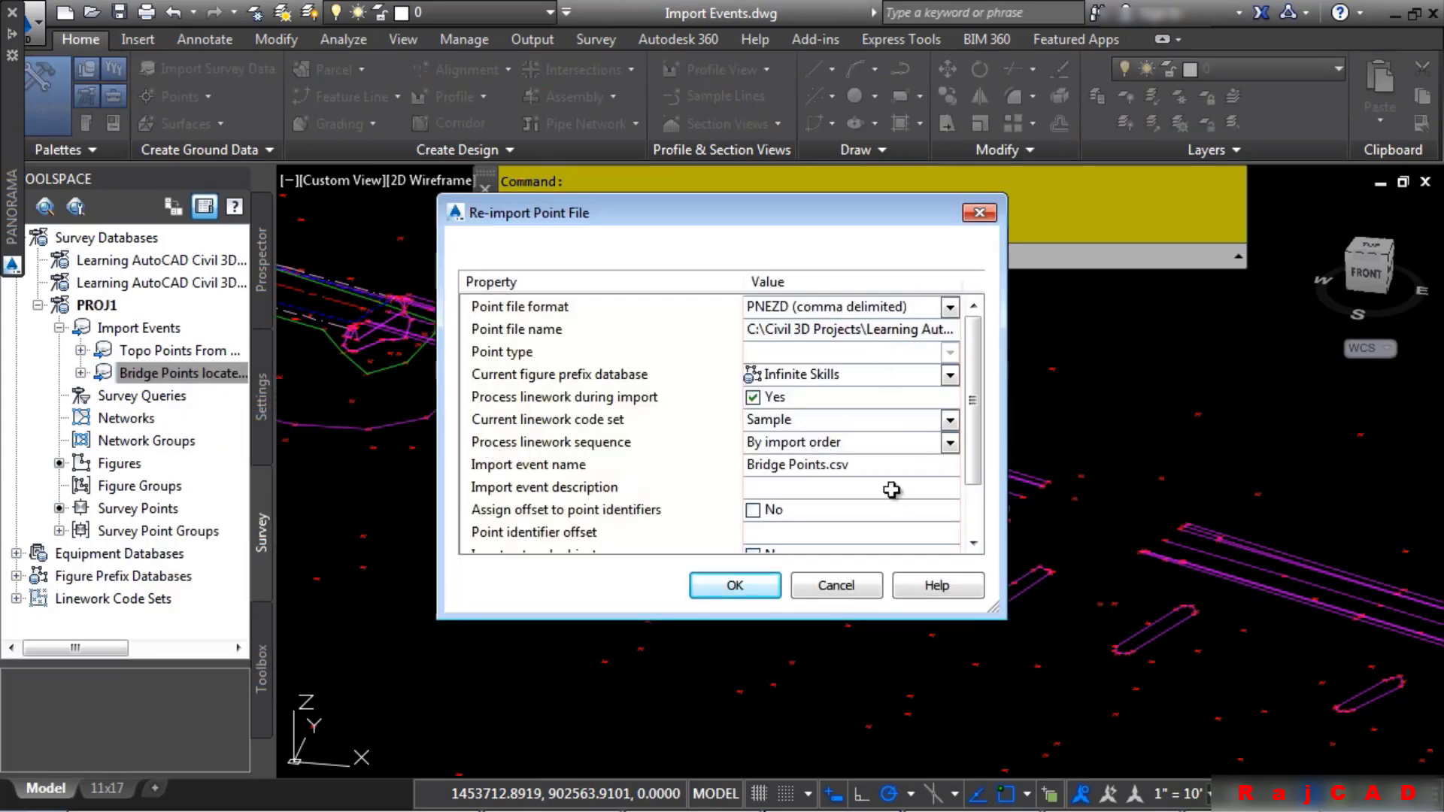
pyautogui.click(739, 585)
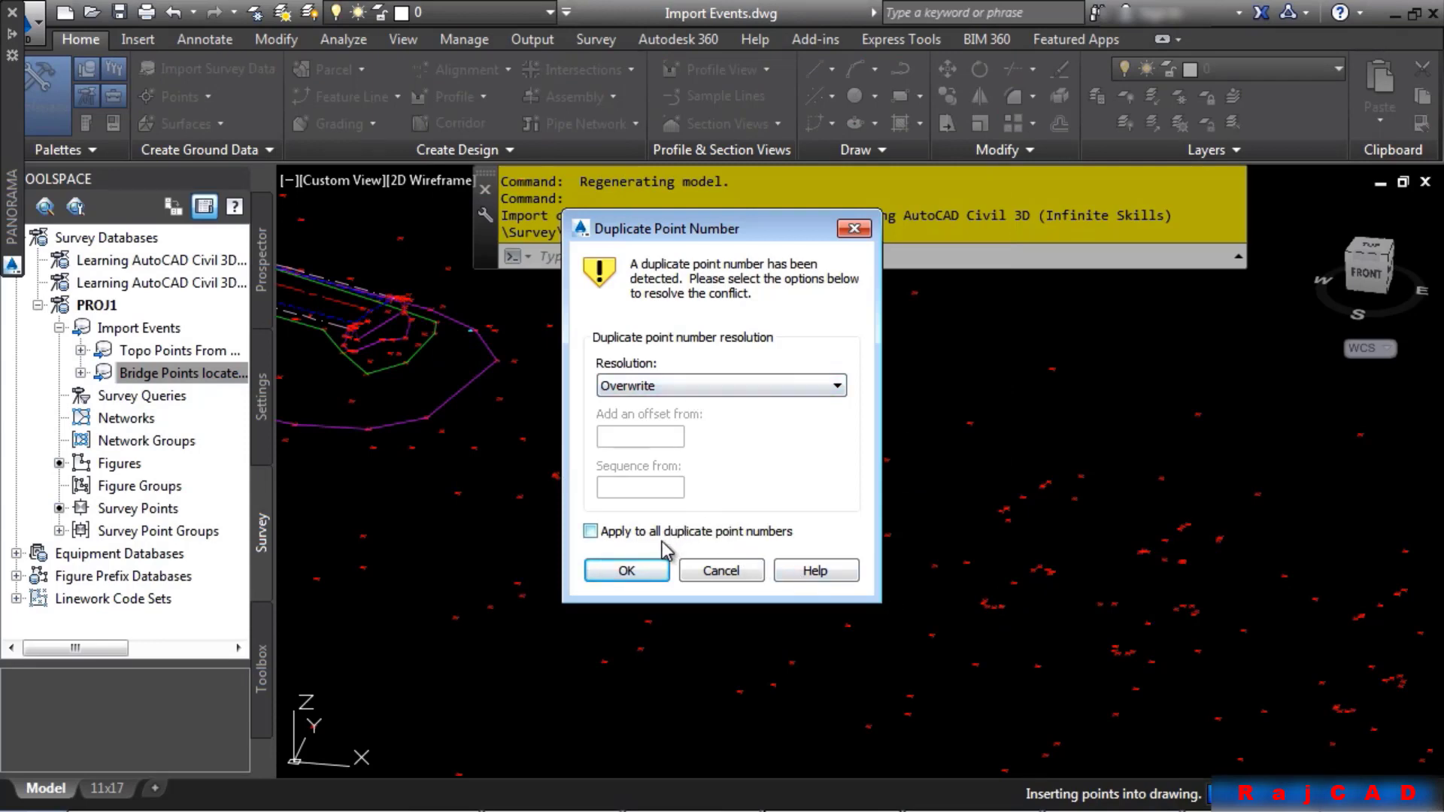
pyautogui.click(590, 530)
pyautogui.click(649, 572)
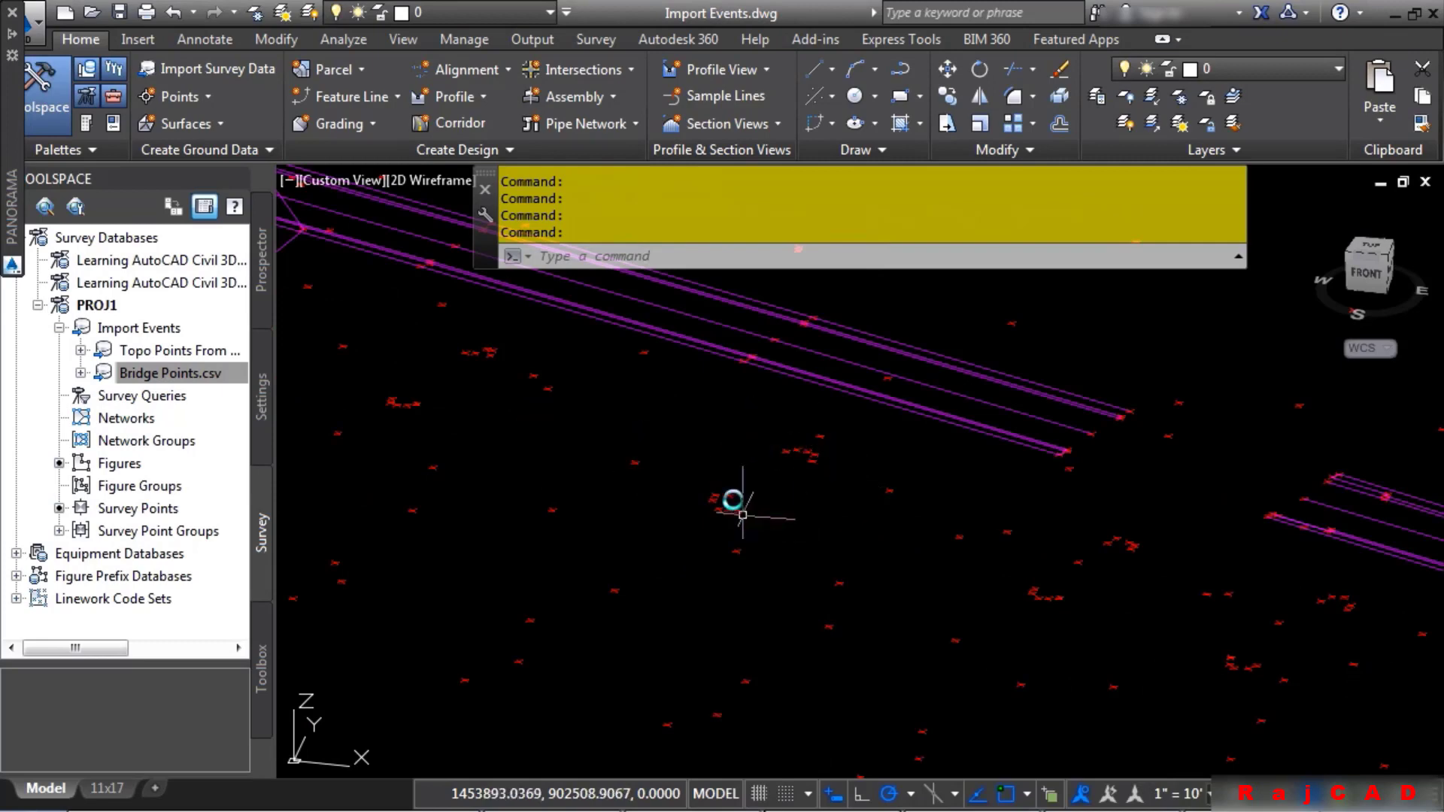
# Step: Switch to a top plan view centred on the survey corridor
pyautogui.scroll(-4, 853, 533)
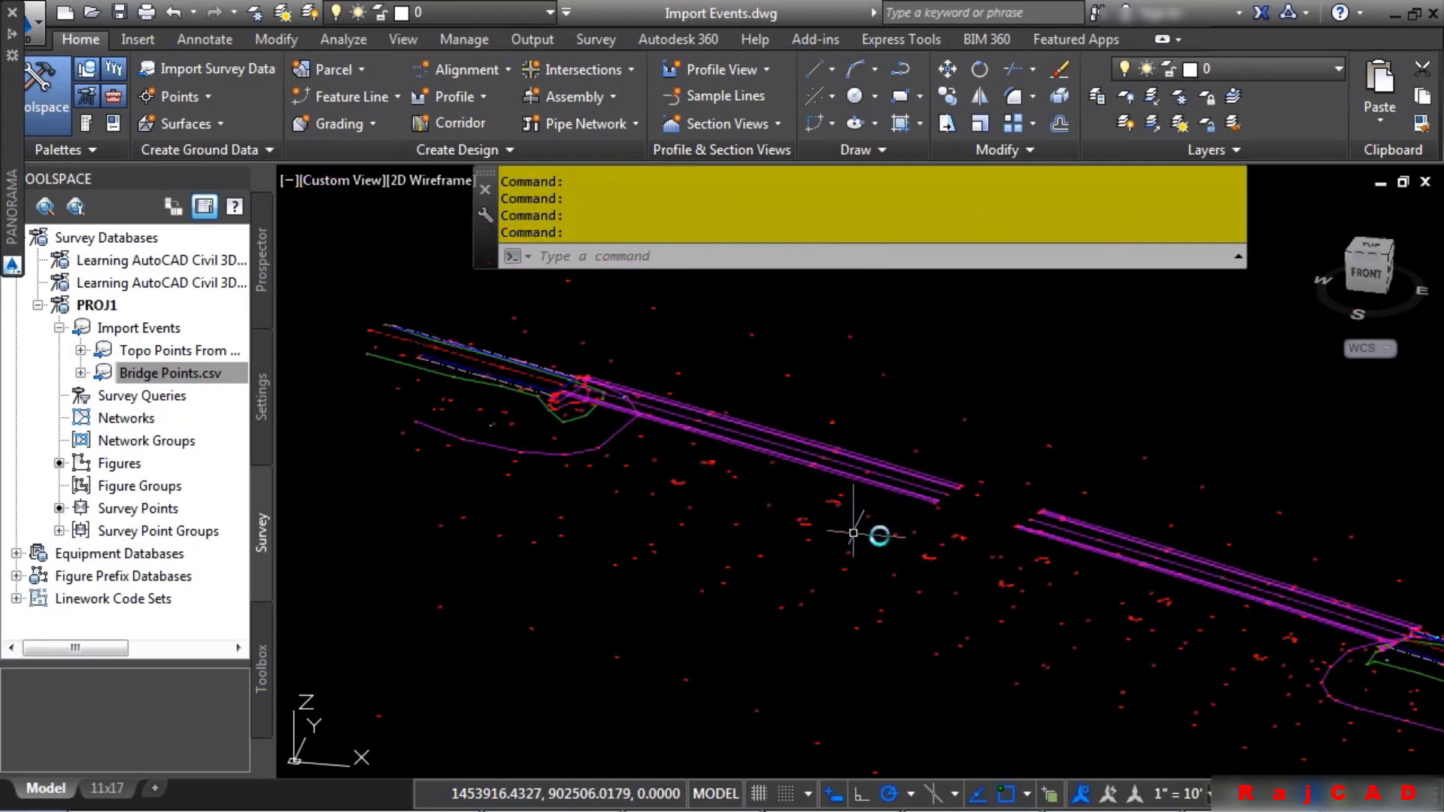
pyautogui.click(1367, 252)
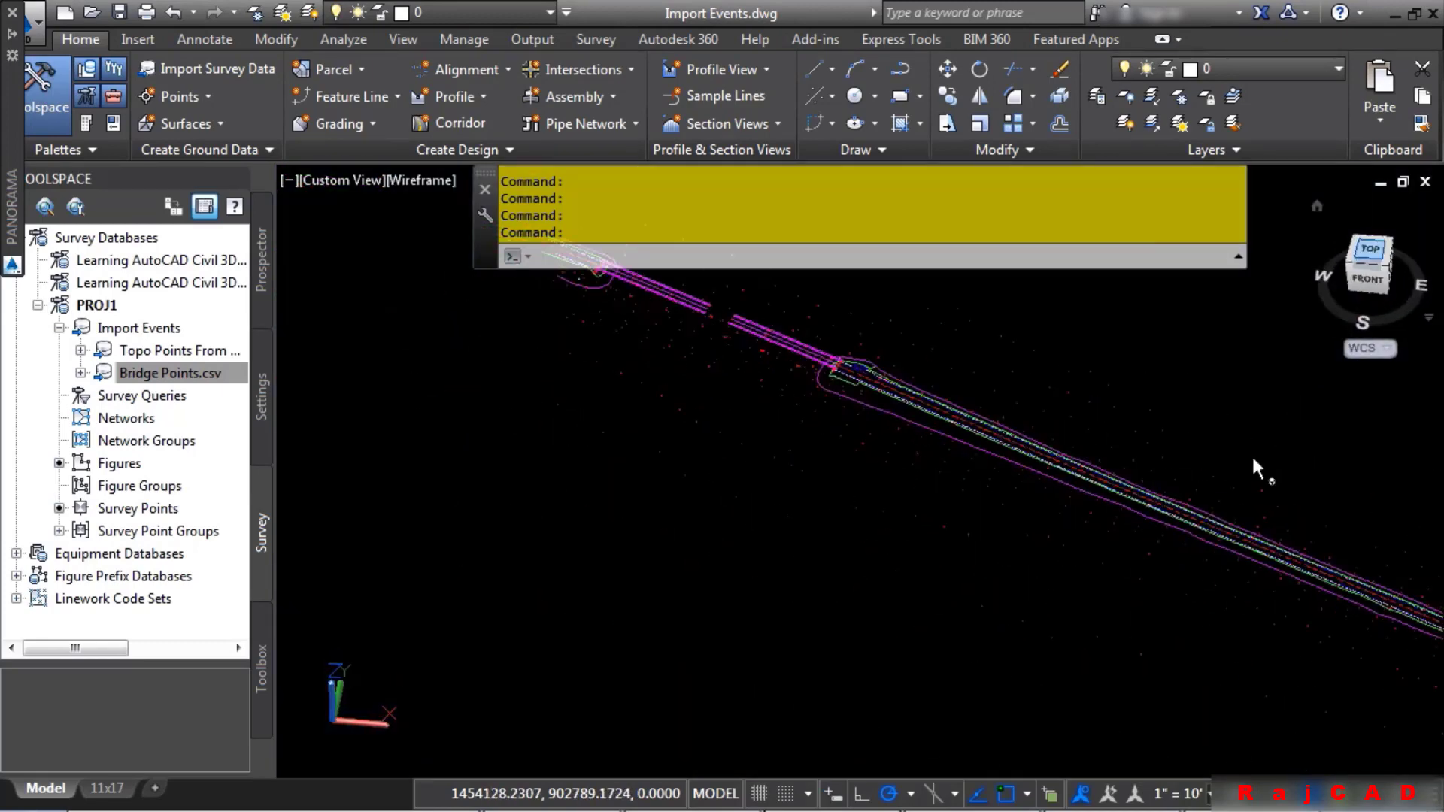
pyautogui.moveTo(599, 502); pyautogui.dragTo(737, 585, button='middle')
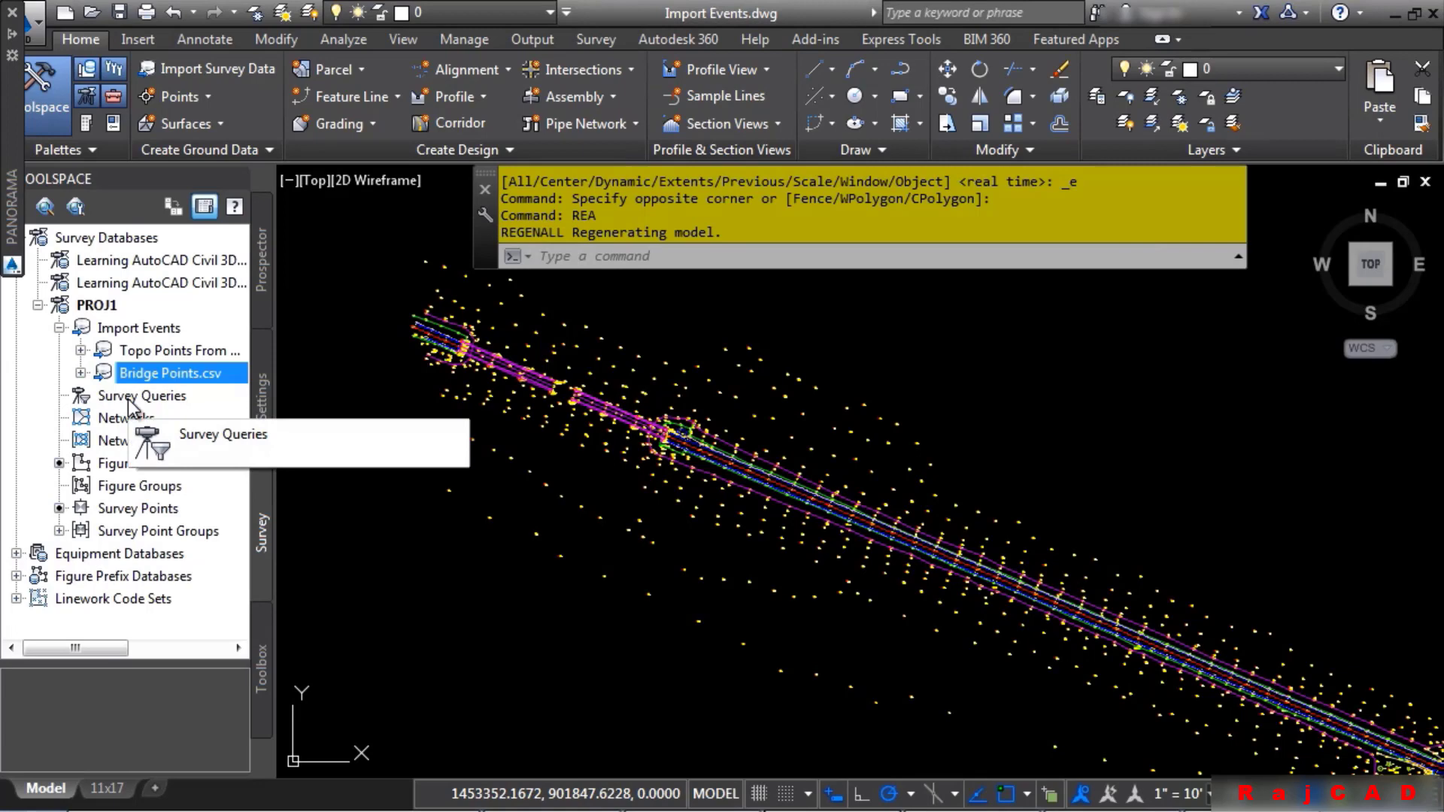
# Step: Show PROJ1's change report and review its group creation, rename and reimport entries
pyautogui.rightClick(91, 315)
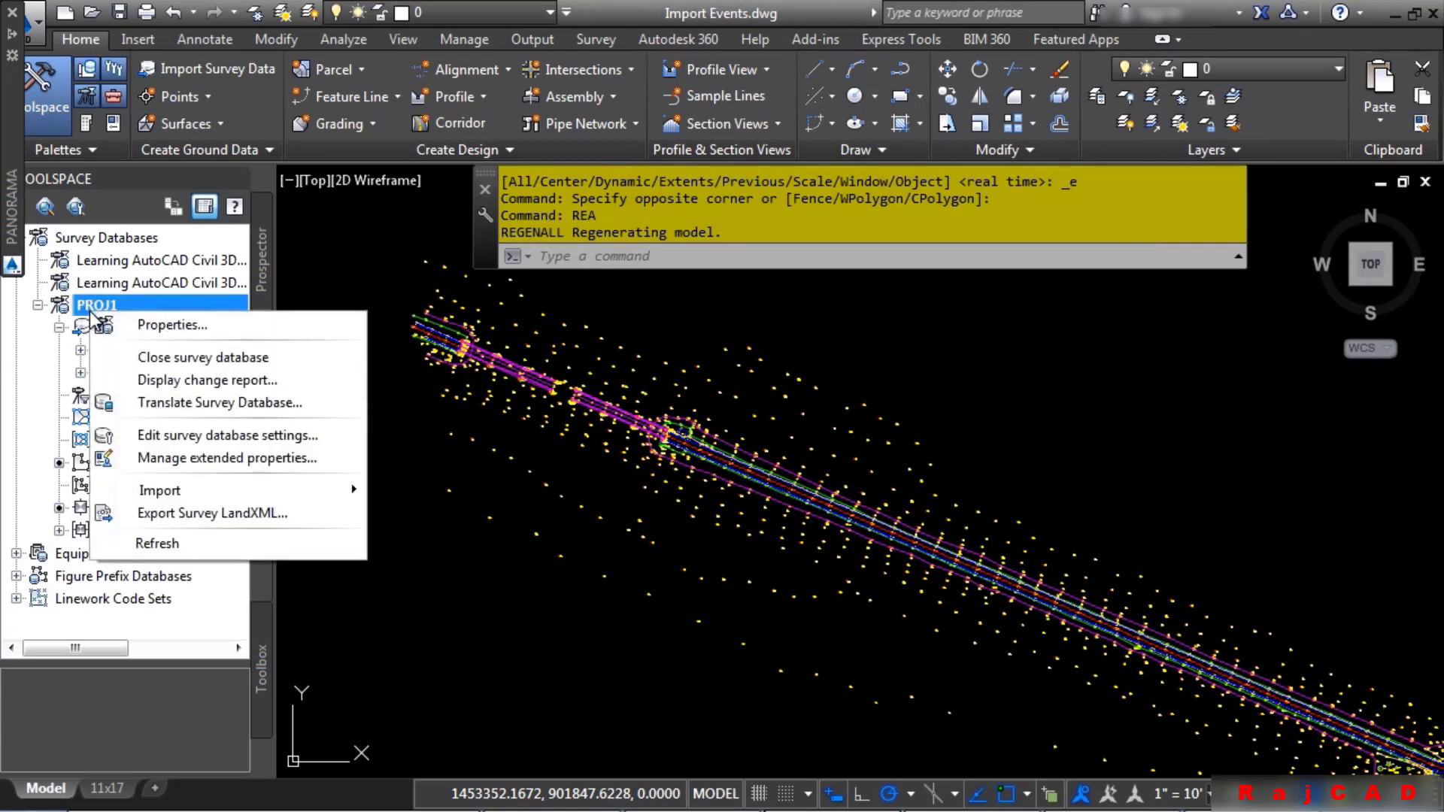
pyautogui.click(188, 388)
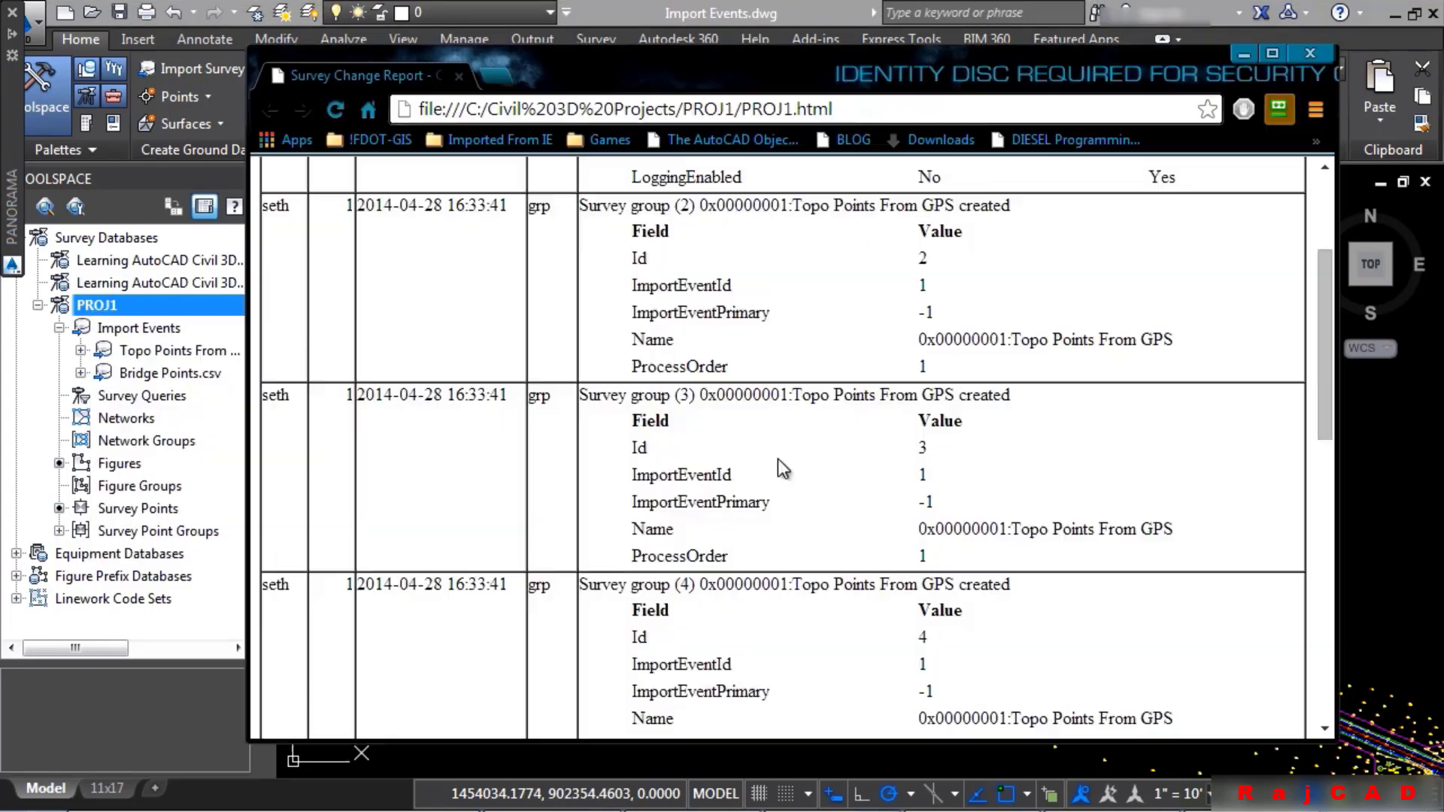
pyautogui.scroll(-5, 780, 466)
pyautogui.scroll(-4, 780, 465)
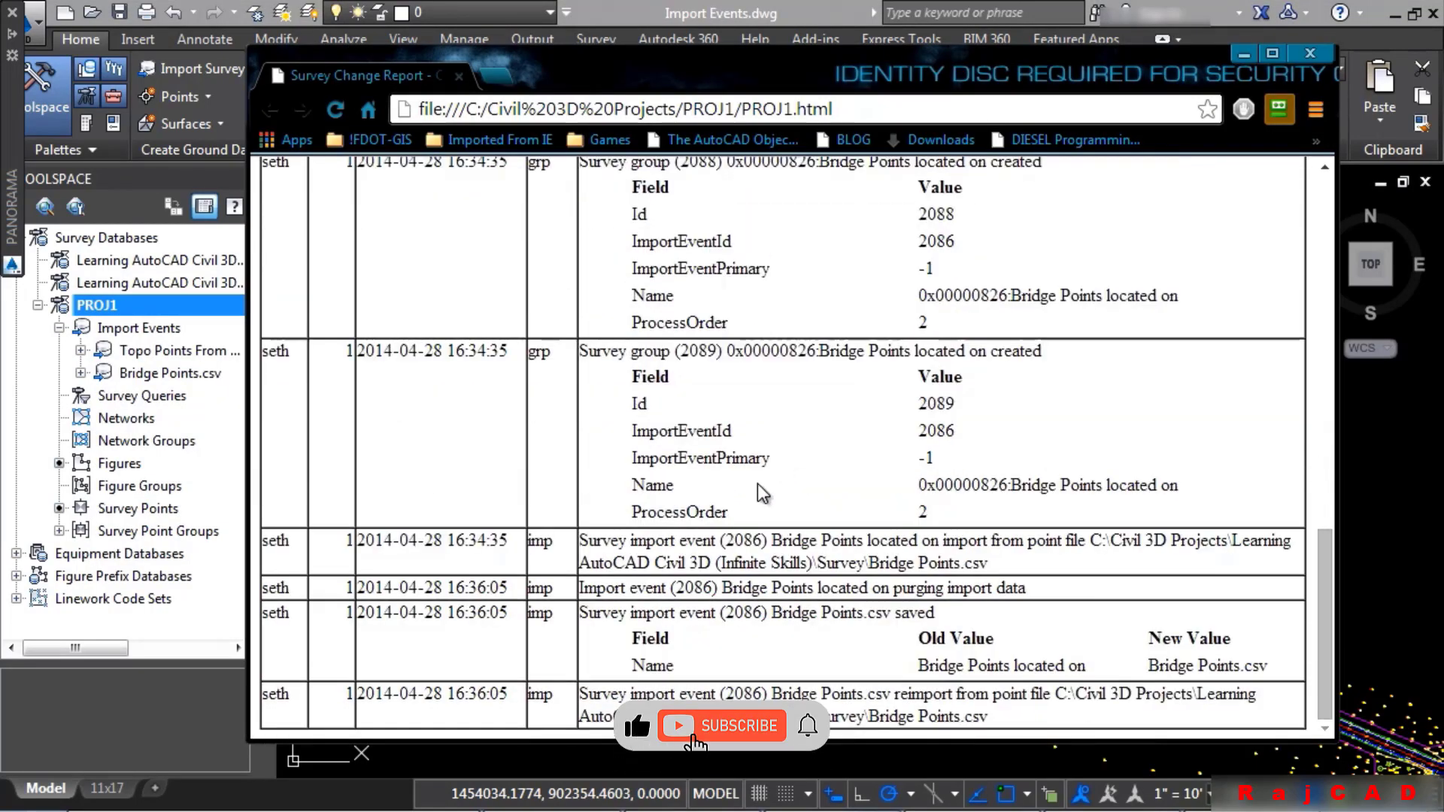
pyautogui.scroll(8, 778, 463)
pyautogui.scroll(3, 757, 485)
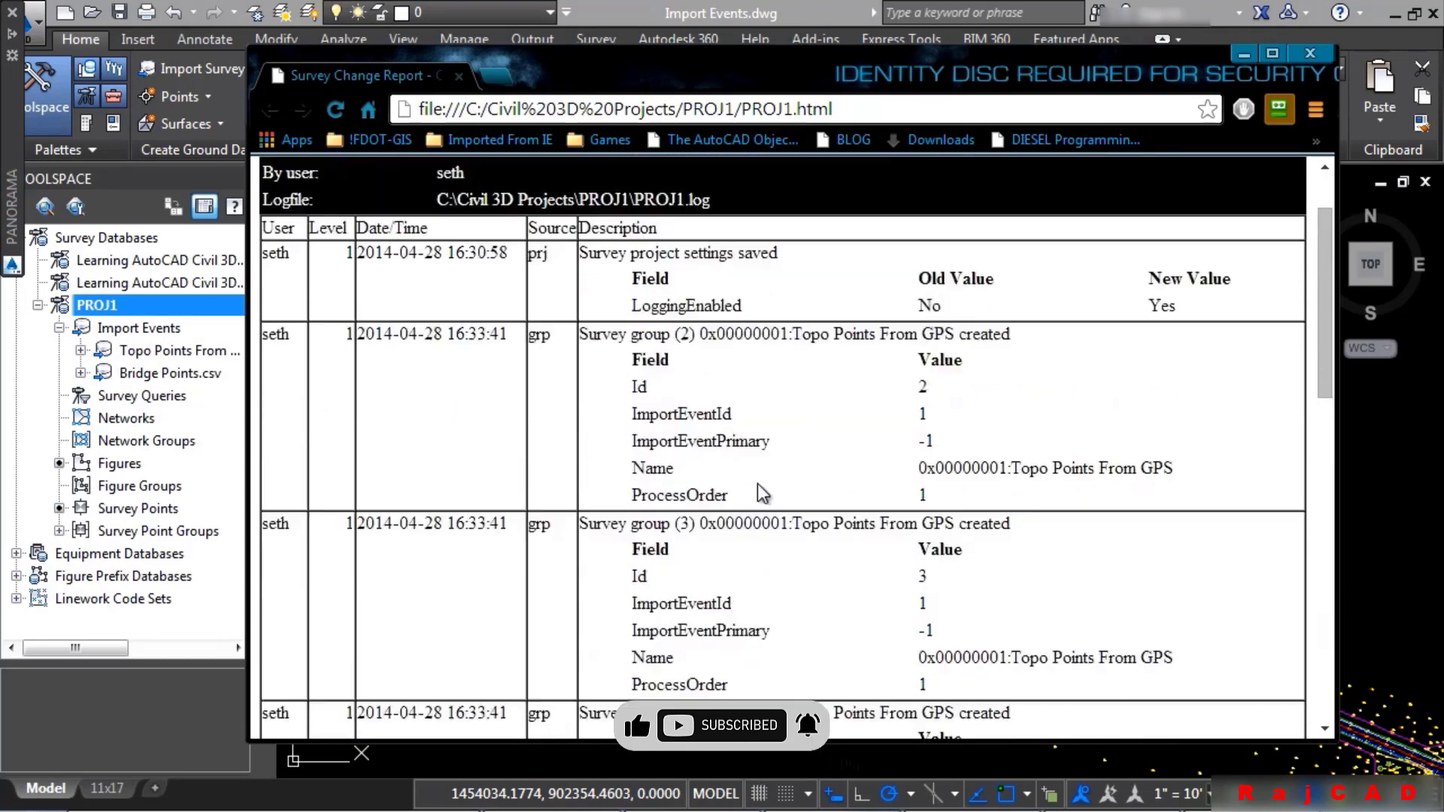